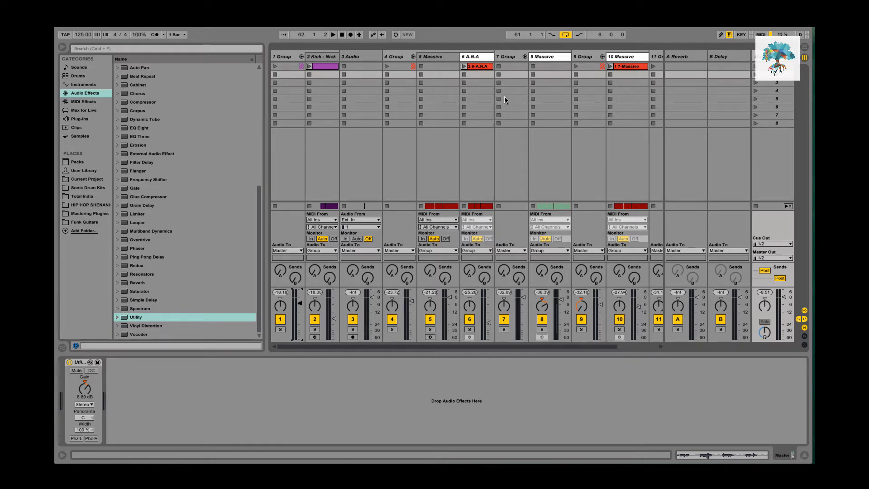
# Switch to the Arrangement view and select the third 4-Massive clip on the 8 Massive track, spanning bars 53 to 61.
pyautogui.hscroll(3, 504, 94)
pyautogui.press('Tab')
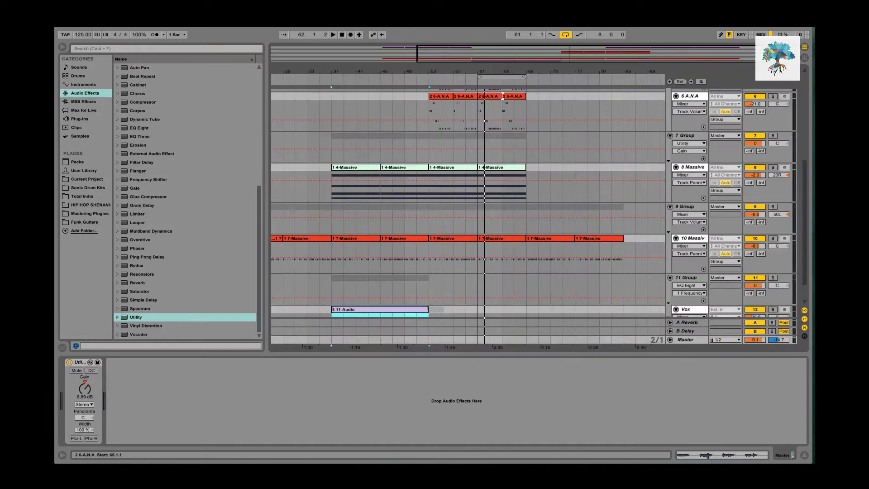
pyautogui.scroll(-2, 358, 207)
pyautogui.scroll(4, 400, 224)
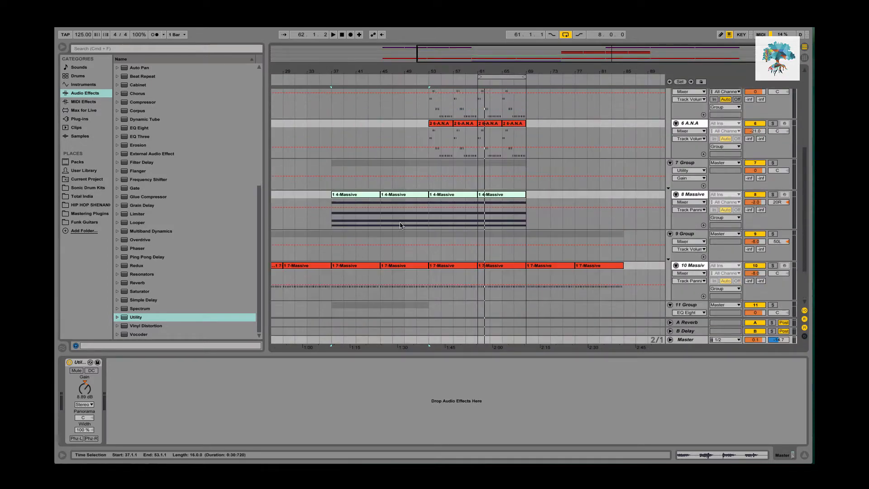
pyautogui.scroll(2, 400, 224)
pyautogui.click(453, 222)
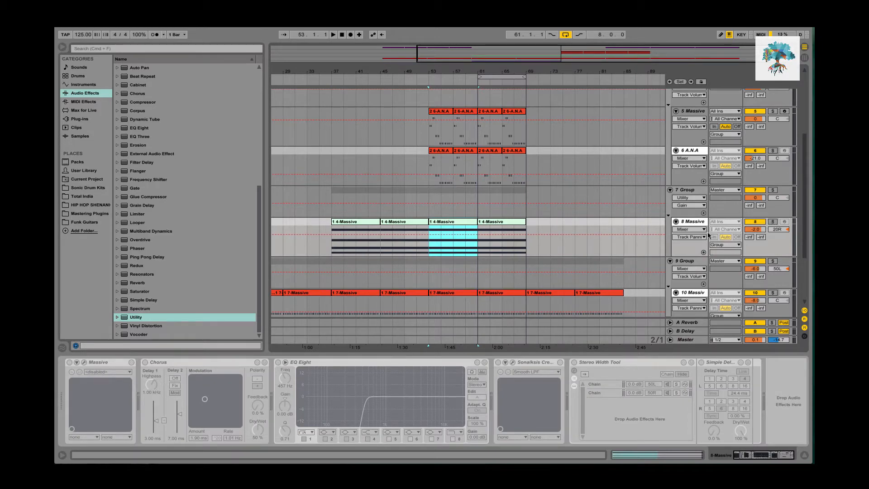
# Play from bar 53, audition the 8 Massive track in solo, restore the full mix and raise the system volume.
pyautogui.press('space')
pyautogui.click(772, 222)
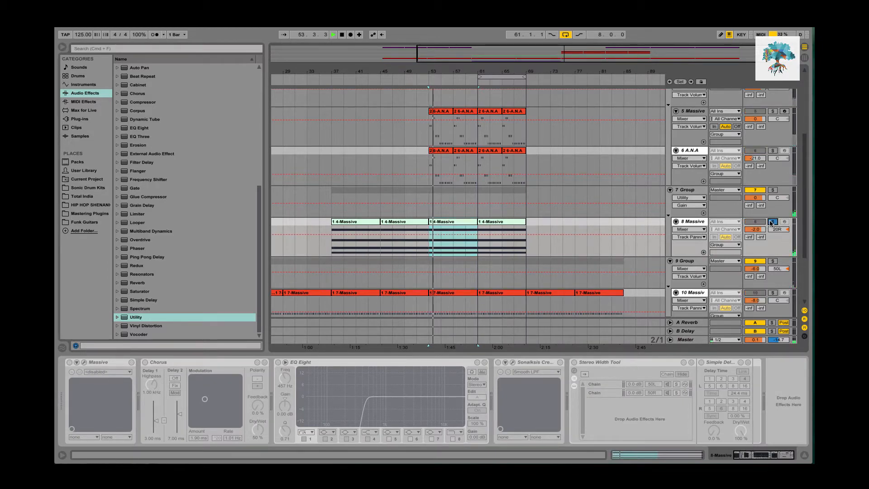
pyautogui.click(771, 222)
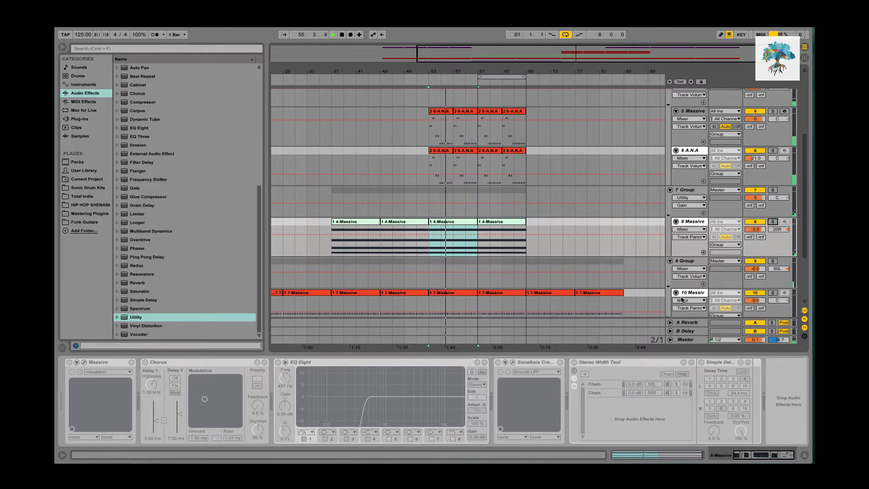
pyautogui.press('XF86AudioRaiseVolume')
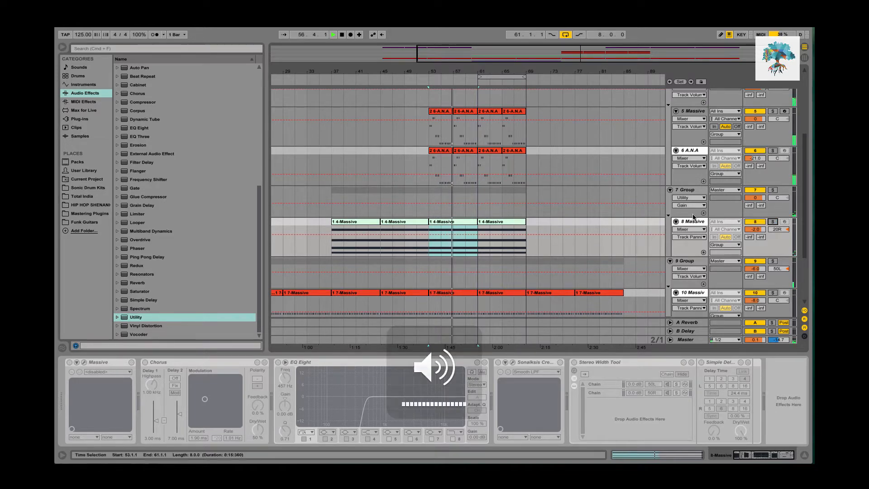
# Audition the 10 Massive track in solo during playback and turn its solo off again.
pyautogui.scroll(-4, 505, 230)
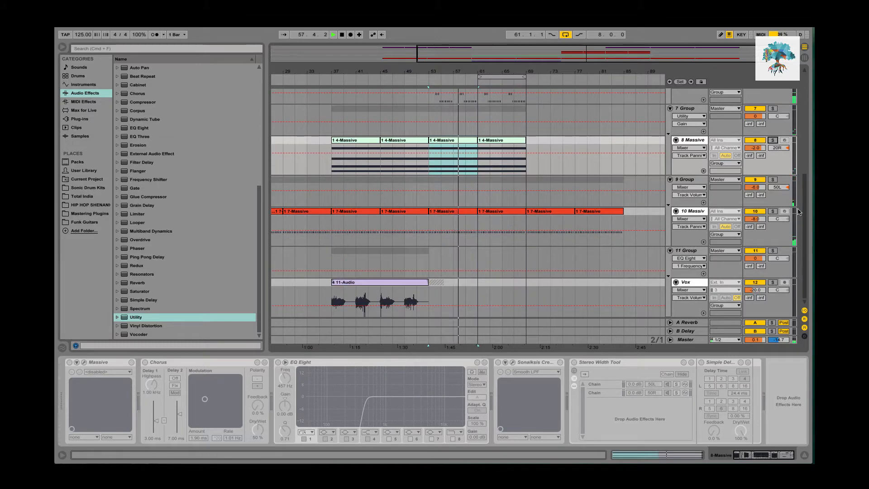
pyautogui.click(773, 211)
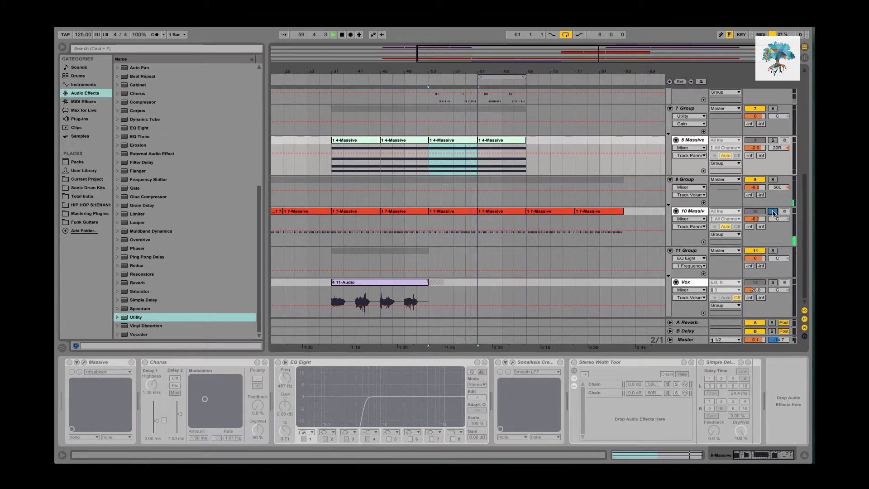
pyautogui.click(773, 211)
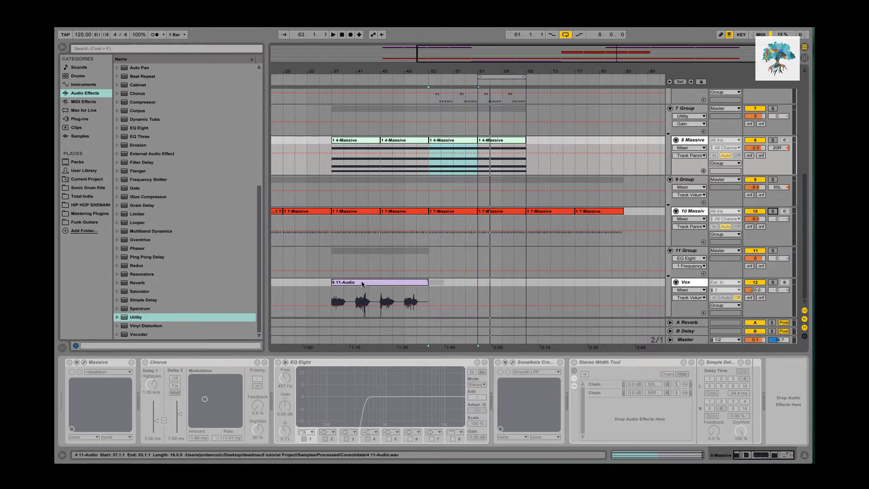
# Select the 11-Audio clip on the Vox track, play it in solo and unsolo the track.
pyautogui.click(362, 283)
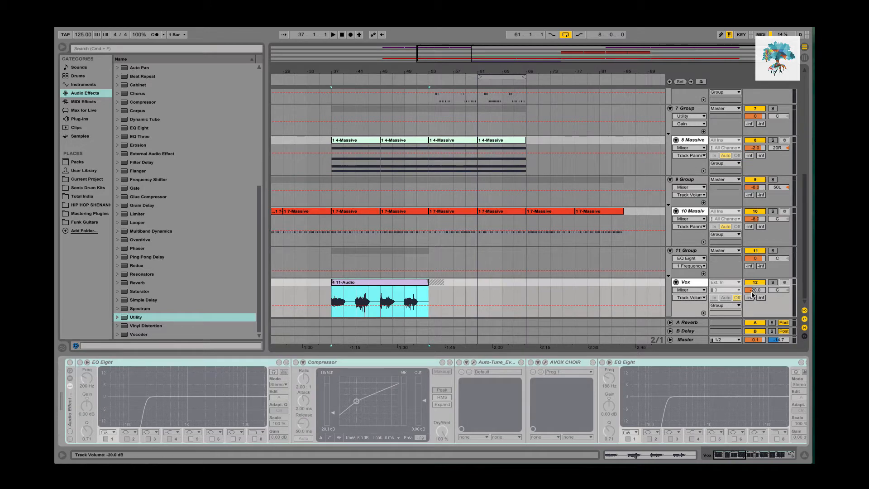
pyautogui.click(772, 282)
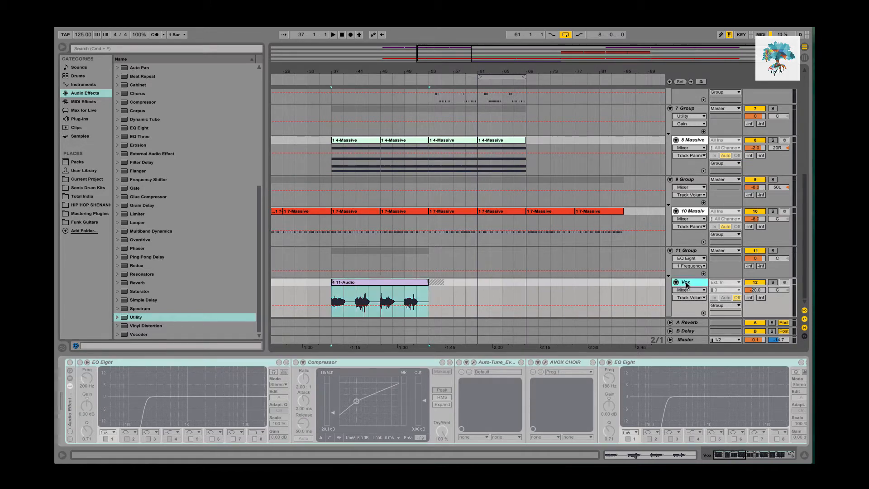
pyautogui.click(772, 282)
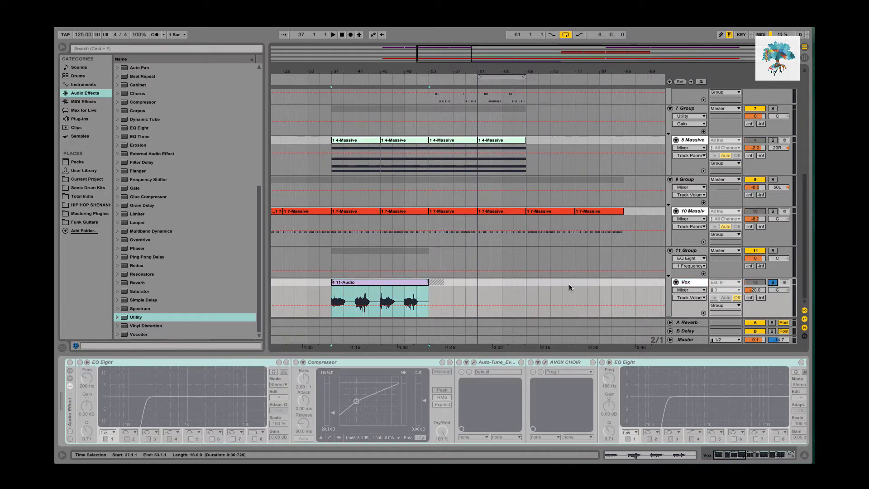
pyautogui.press('space')
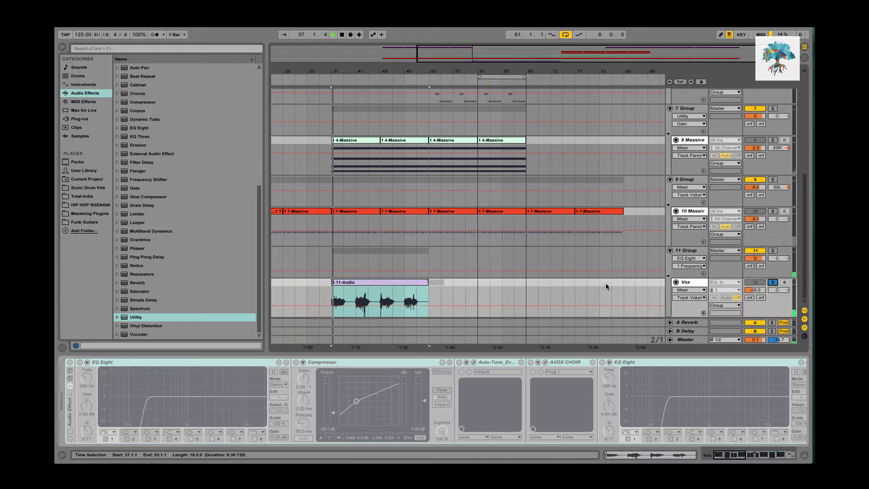
pyautogui.click(773, 282)
# Lower the Vox track's volume to about -28.8 dB while the mix plays, and stop playback.
pyautogui.moveTo(755, 290); pyautogui.dragTo(755, 300)
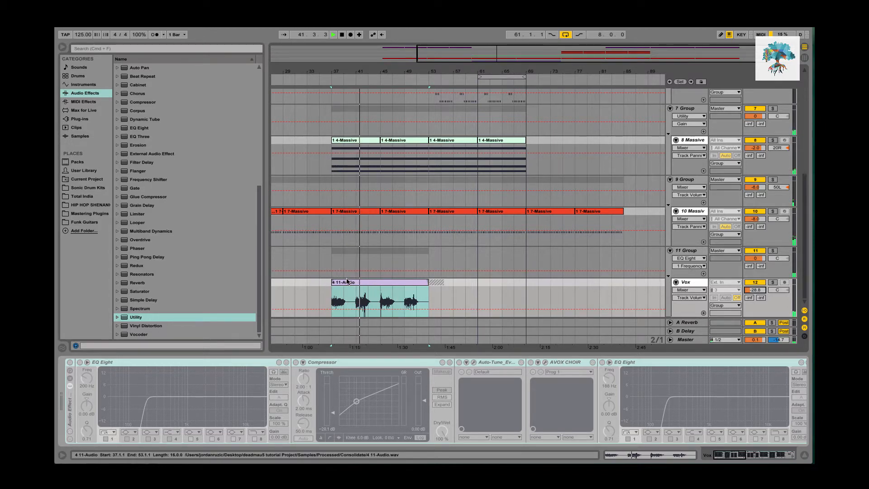
pyautogui.scroll(5, 356, 281)
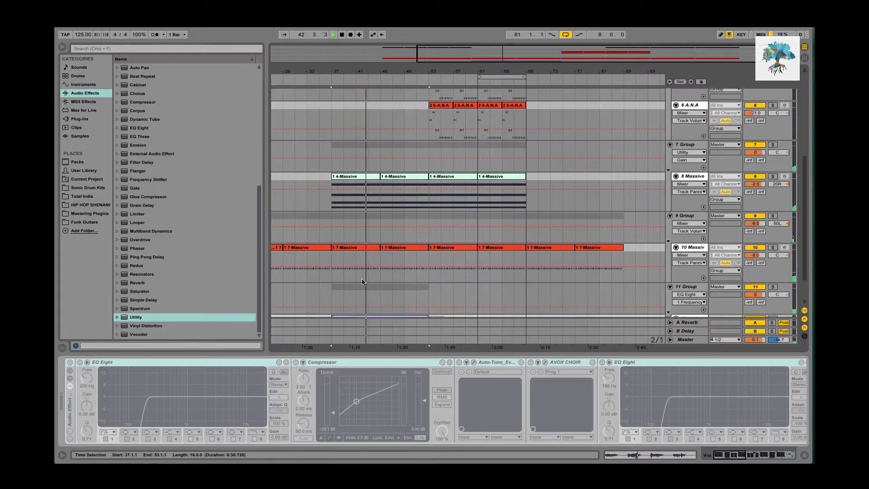
pyautogui.press('space')
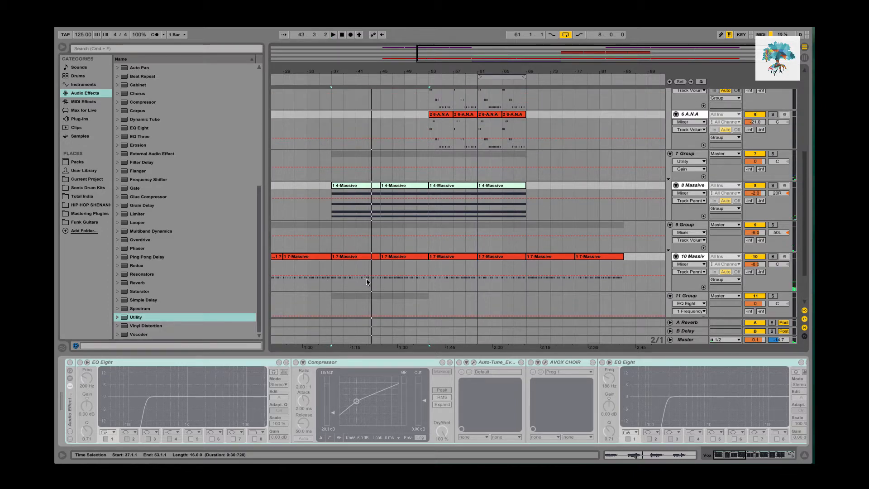
# Select the first 4-Massive clip and unfreeze the 8 Massive track.
pyautogui.scroll(-3, 387, 246)
pyautogui.scroll(6, 386, 247)
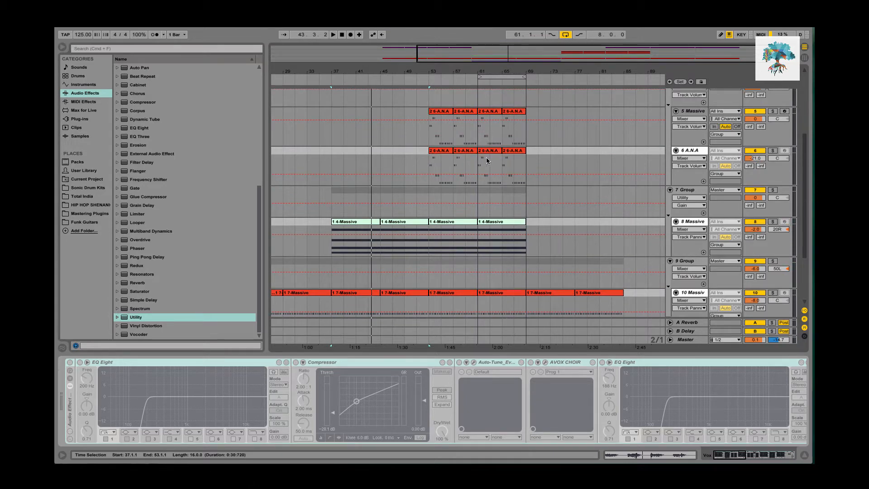
pyautogui.click(354, 222)
pyautogui.click(688, 222)
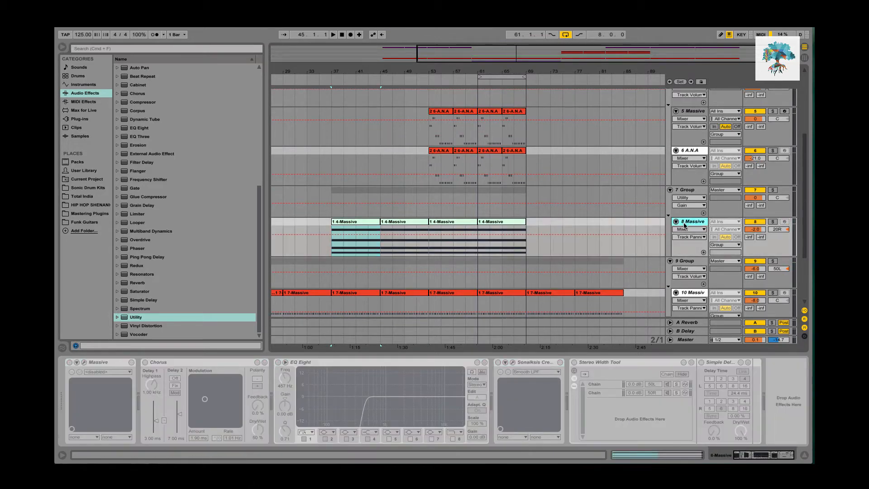
pyautogui.rightClick(689, 223)
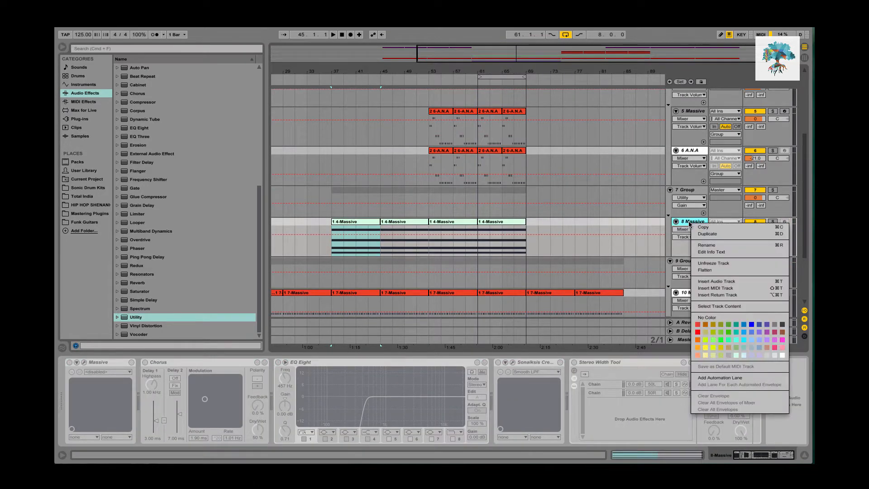
pyautogui.click(735, 261)
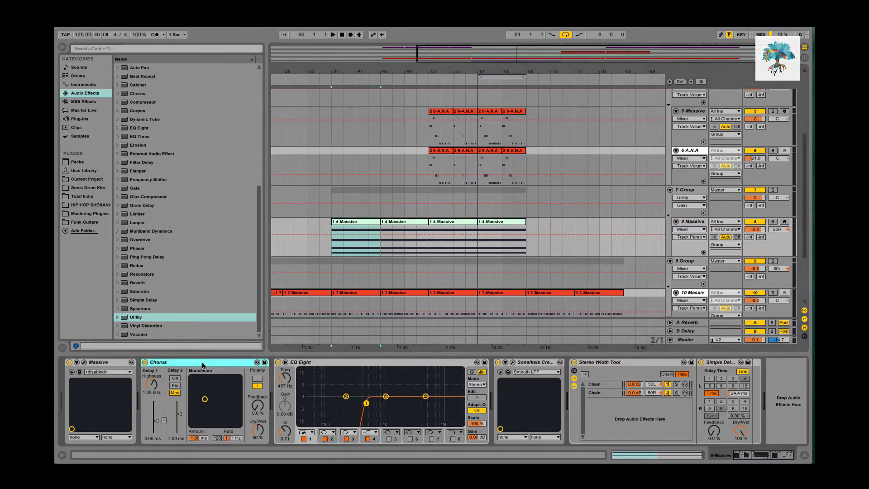
# Inspect the Sonalksis Creative Filter settings on the 8 Massive track, close its window and select the Stereo Width Tool.
pyautogui.click(525, 367)
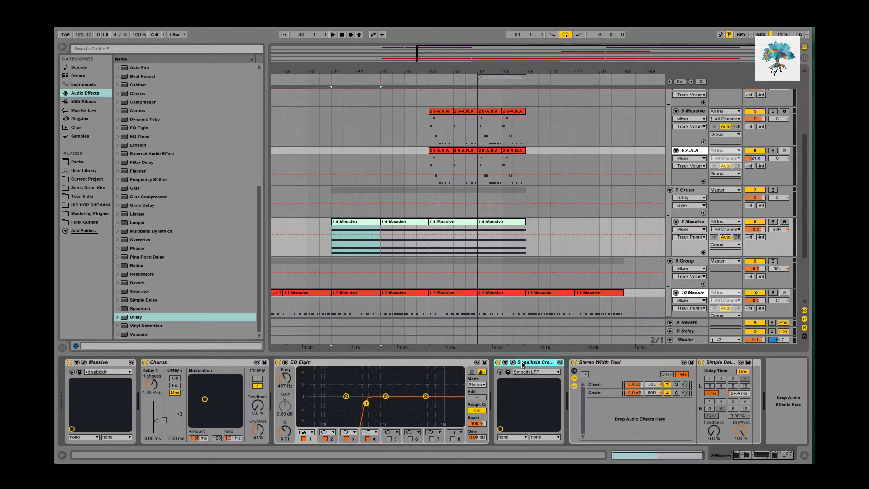
pyautogui.click(512, 363)
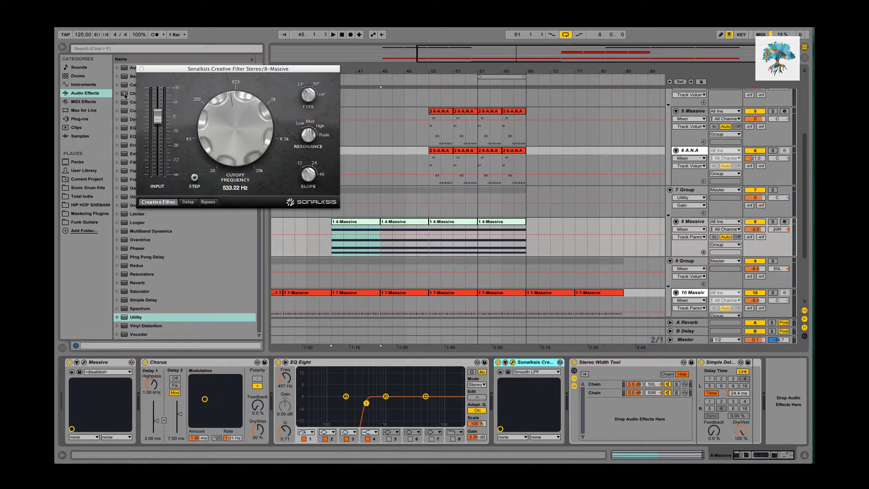
pyautogui.click(142, 68)
pyautogui.click(638, 365)
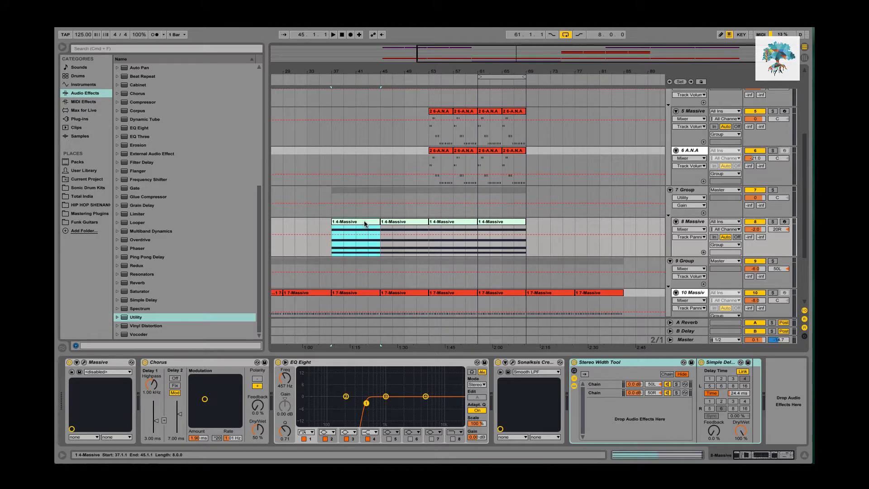
# Open the first 4-Massive clip's notes in an enlarged MIDI editor and select the G2 note.
pyautogui.doubleClick(388, 223)
pyautogui.moveTo(232, 270); pyautogui.dragTo(263, 270)
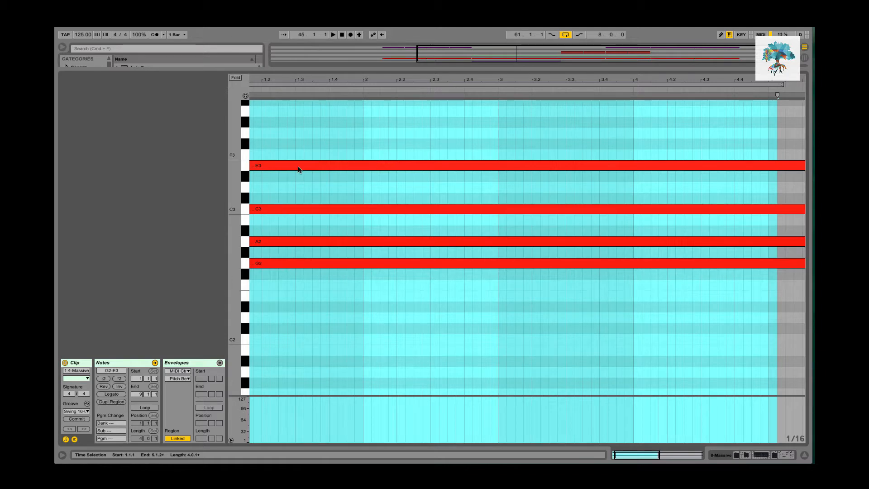
pyautogui.click(275, 271)
pyautogui.click(276, 264)
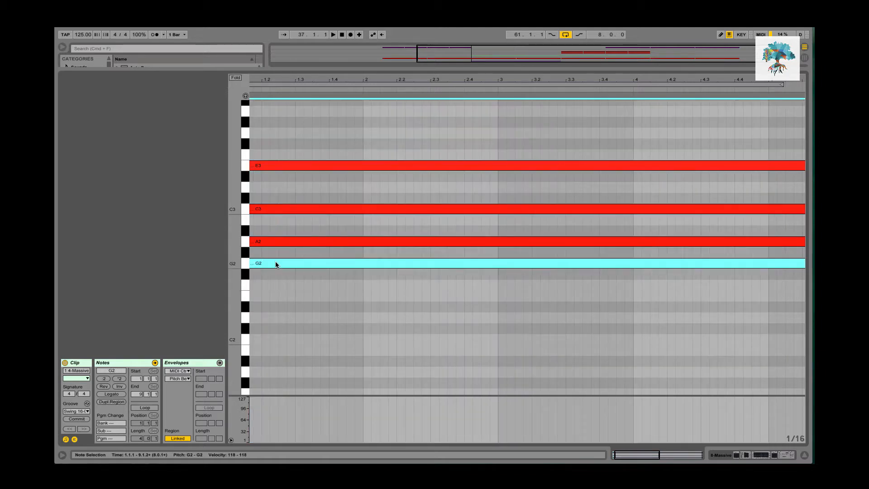
pyautogui.hscroll(-2, 284, 265)
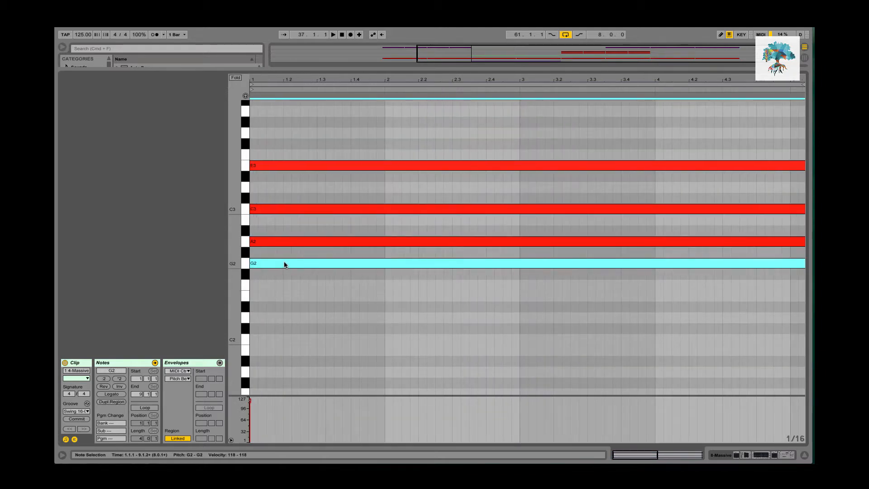
# Try the chord's G2 note an octave higher at G3, return it to G2, and play the clip in both voicings.
pyautogui.moveTo(285, 264); pyautogui.dragTo(289, 136)
pyautogui.hscroll(-1, 291, 159)
pyautogui.press('space')
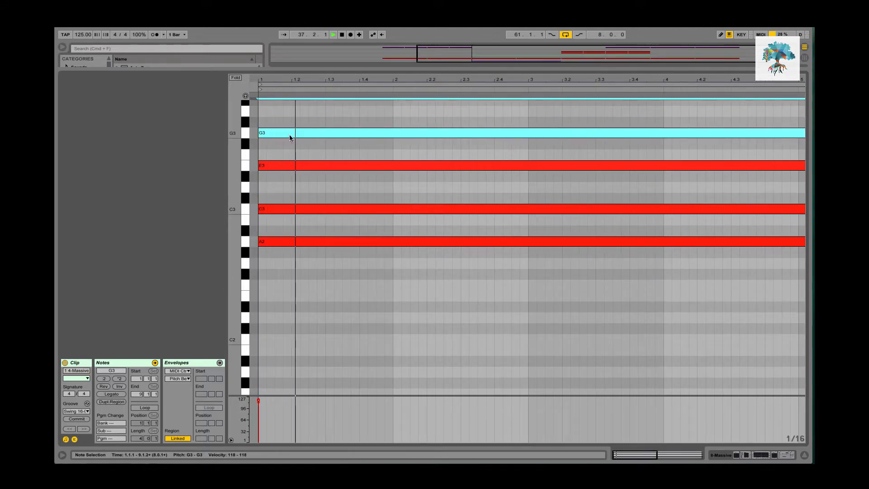
pyautogui.press('space')
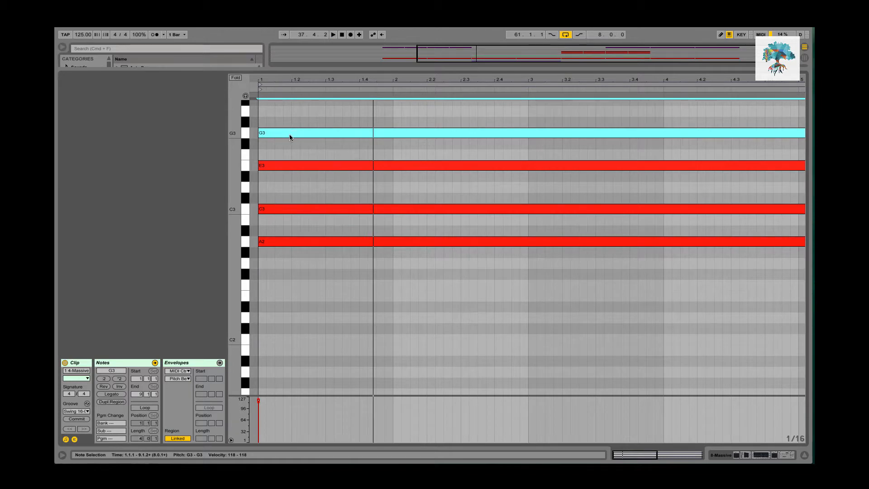
pyautogui.moveTo(290, 135); pyautogui.dragTo(285, 264)
pyautogui.press('space')
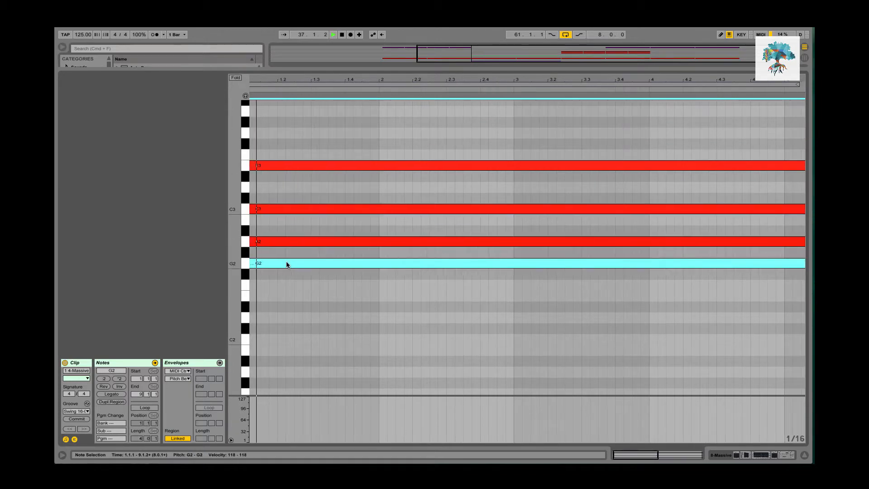
# Return to the track's devices, solo the 8 Massive track and open its Massive synth window, moved clear of the browser.
pyautogui.hotkey('shift', 'Tab')
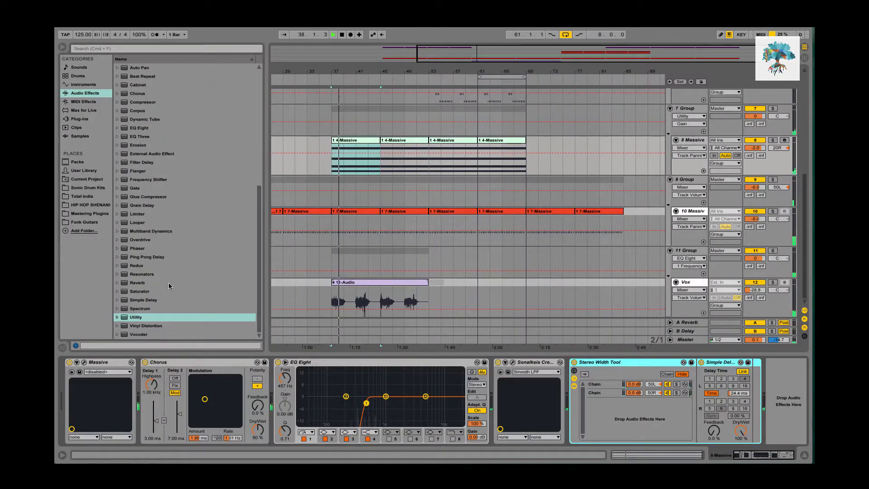
pyautogui.click(772, 140)
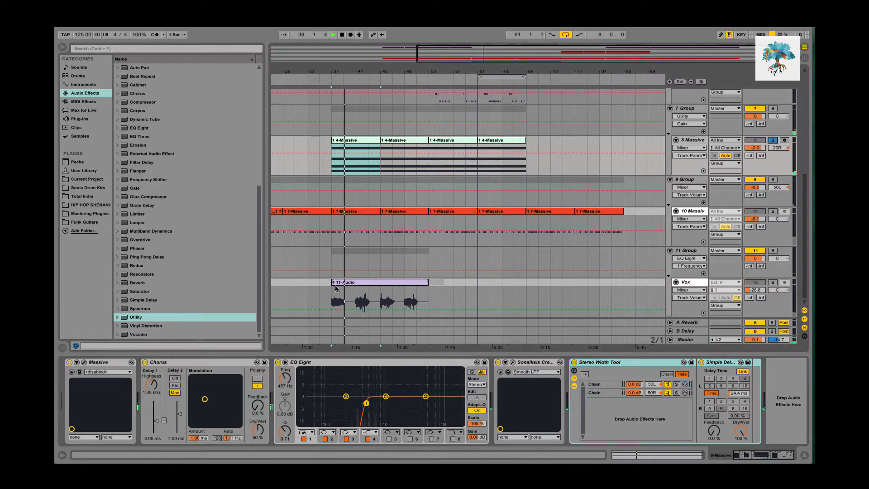
pyautogui.click(84, 362)
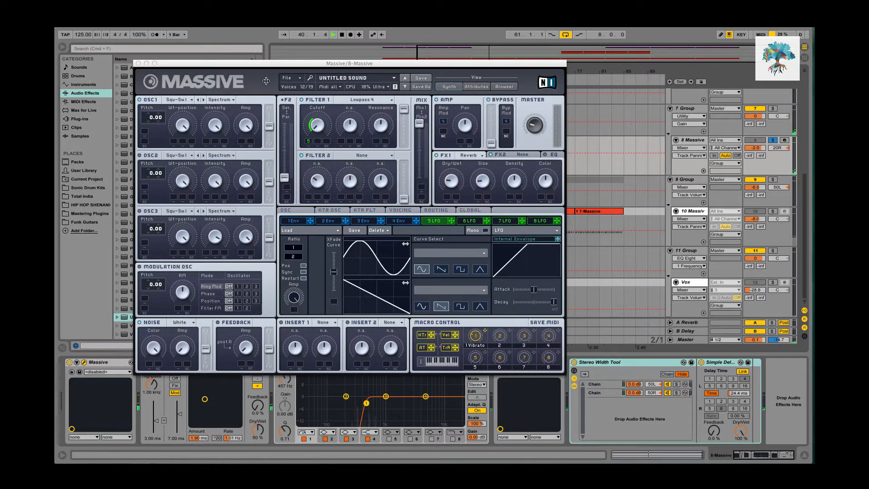
pyautogui.moveTo(289, 64); pyautogui.dragTo(363, 109)
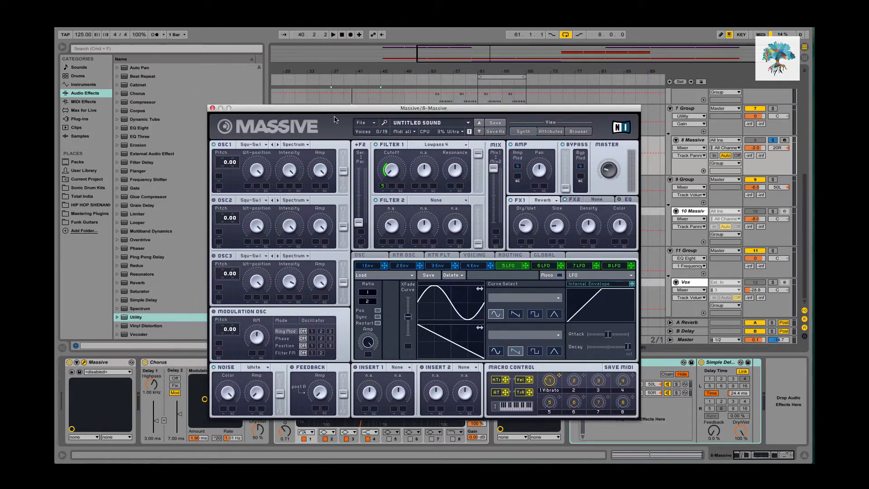
# View the wavetable choices for OSC1 in Massive and keep Square-Saw I.
pyautogui.click(252, 145)
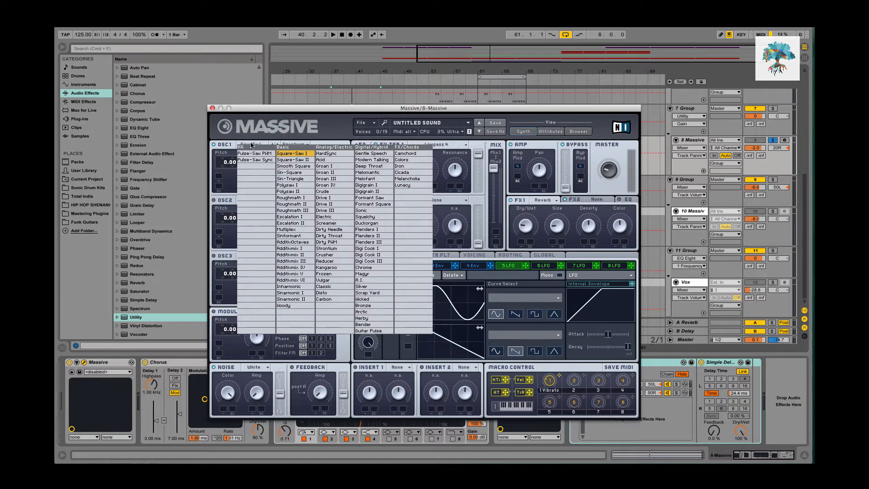
pyautogui.click(255, 143)
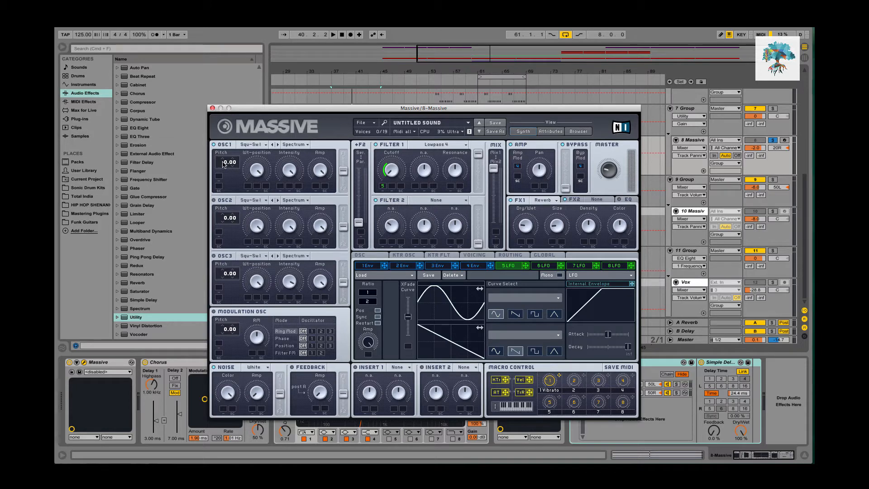
# Move the Massive window closer to the browser, play the soloed chord while checking the 8 Massive track volume, and lower the system volume.
pyautogui.moveTo(363, 110); pyautogui.dragTo(271, 94)
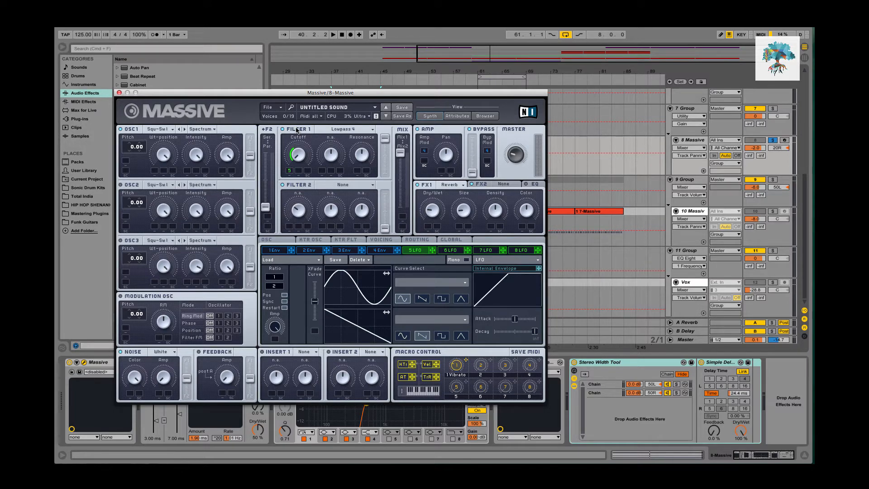
pyautogui.press('space')
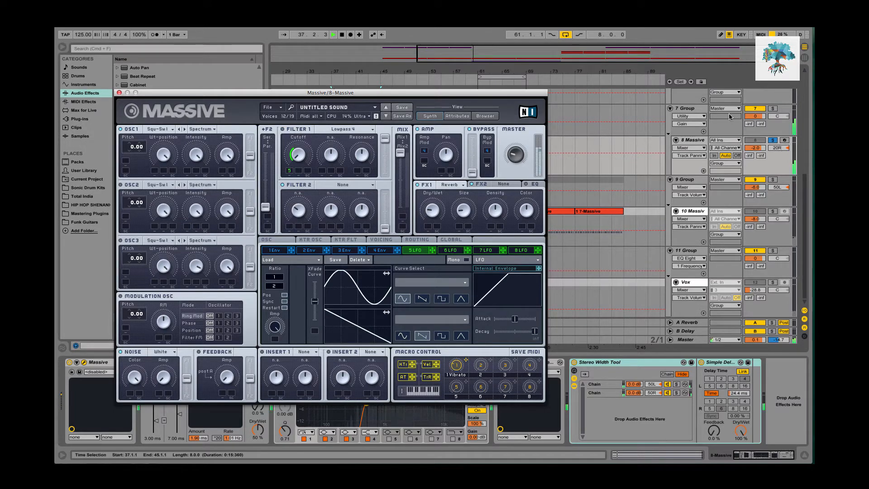
pyautogui.click(754, 147)
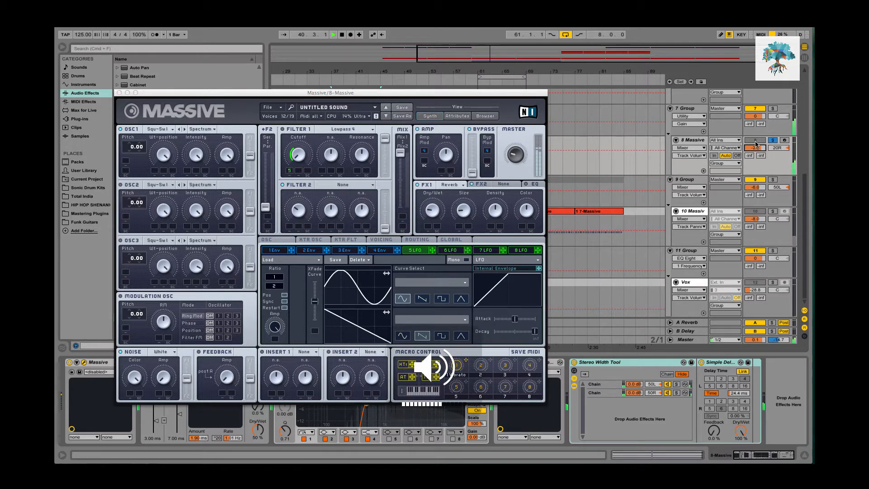
pyautogui.press('XF86AudioLowerVolume')
pyautogui.press('XF86AudioLowerVolume')
pyautogui.press('space')
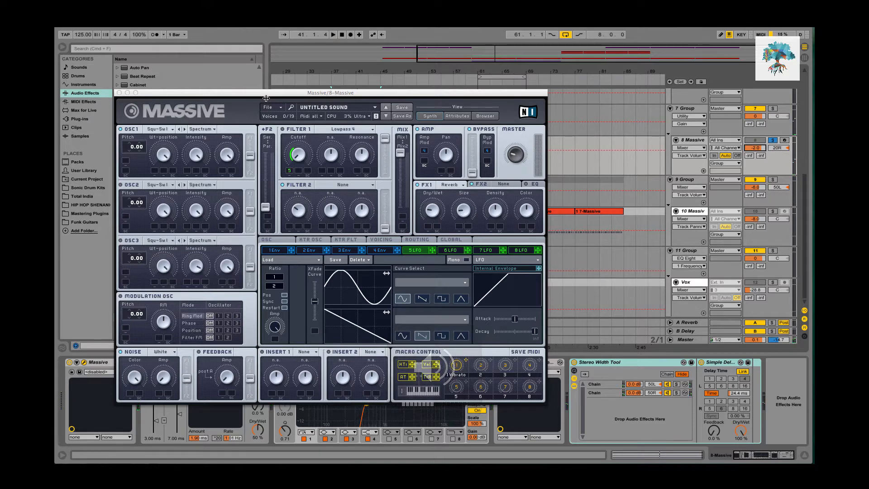
# Examine Filter 1's modulation by 5 LFO, nudging the LFO's XFade Curve during playback, and check the Vibrato macro.
pyautogui.click(290, 131)
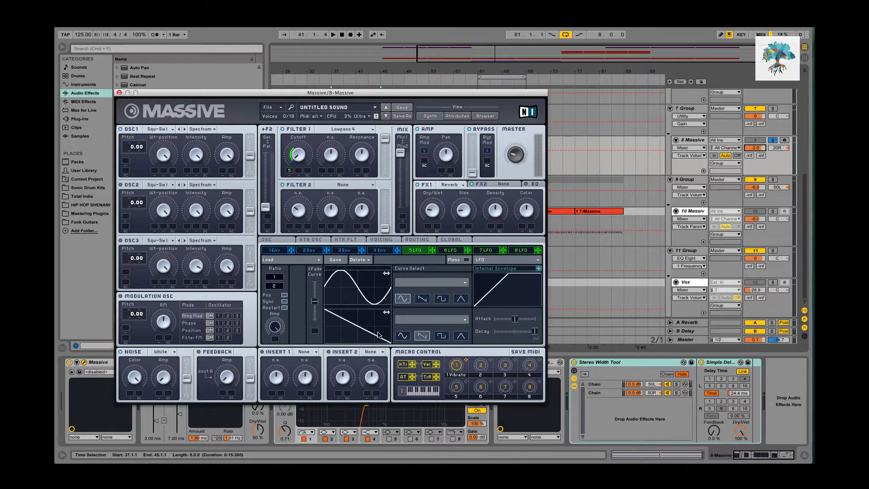
pyautogui.moveTo(388, 317)
pyautogui.mouseDown()
pyautogui.moveTo(377, 318)
pyautogui.moveTo(385, 319)
pyautogui.mouseUp()
pyautogui.press('space')
pyautogui.moveTo(315, 302)
pyautogui.mouseDown()
pyautogui.moveTo(316, 284)
pyautogui.moveTo(319, 311)
pyautogui.mouseUp()
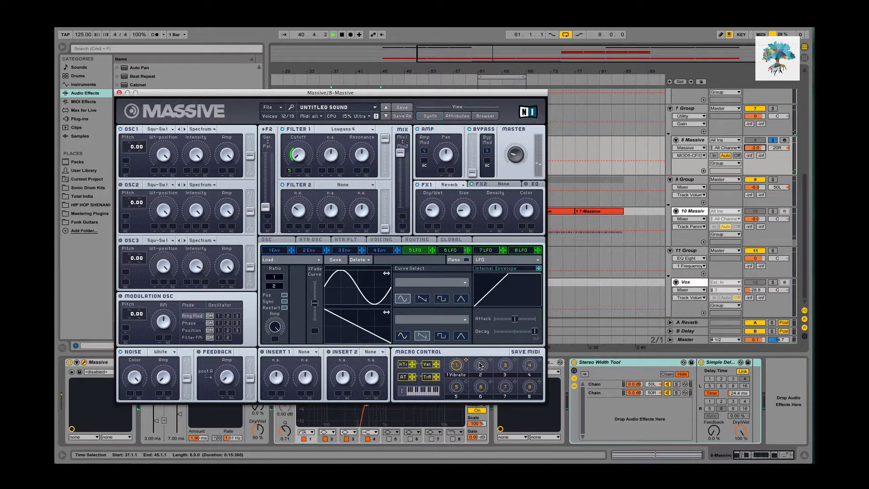
pyautogui.click(455, 370)
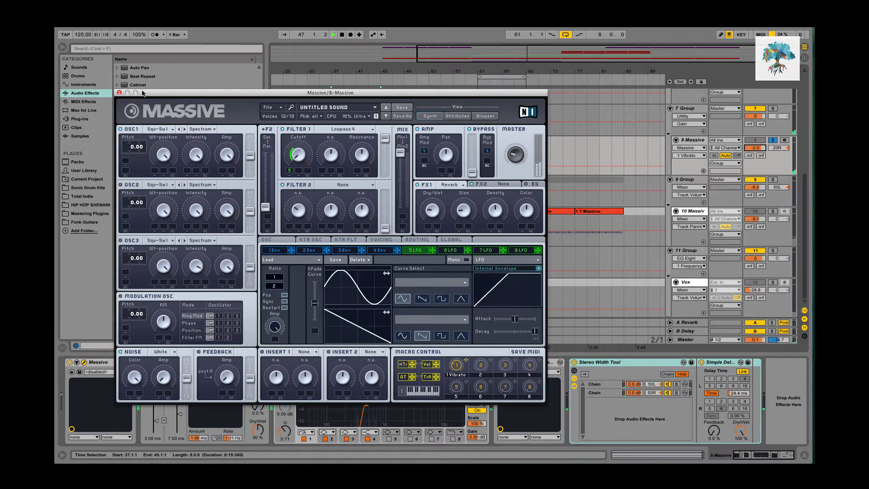
# Close the Massive window, review the Chorus, EQ Eight, Sonalksis and Stereo Width Tool devices during playback, and stop the song.
pyautogui.click(119, 93)
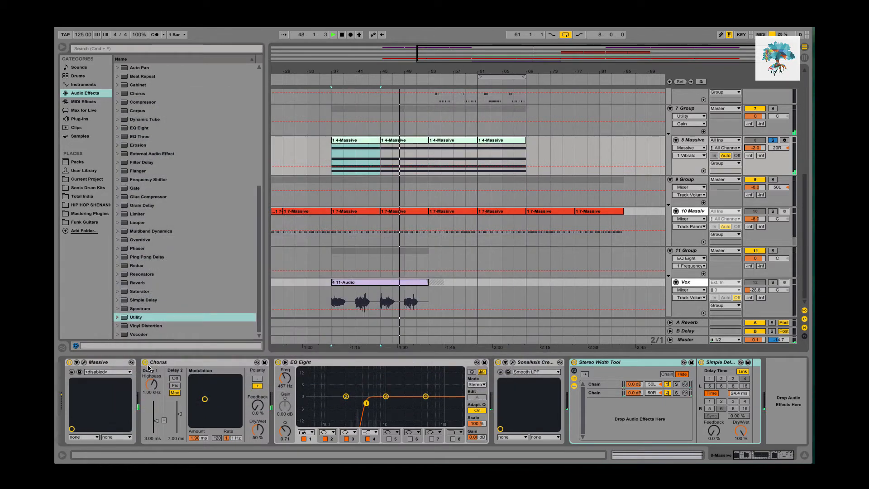
pyautogui.click(145, 363)
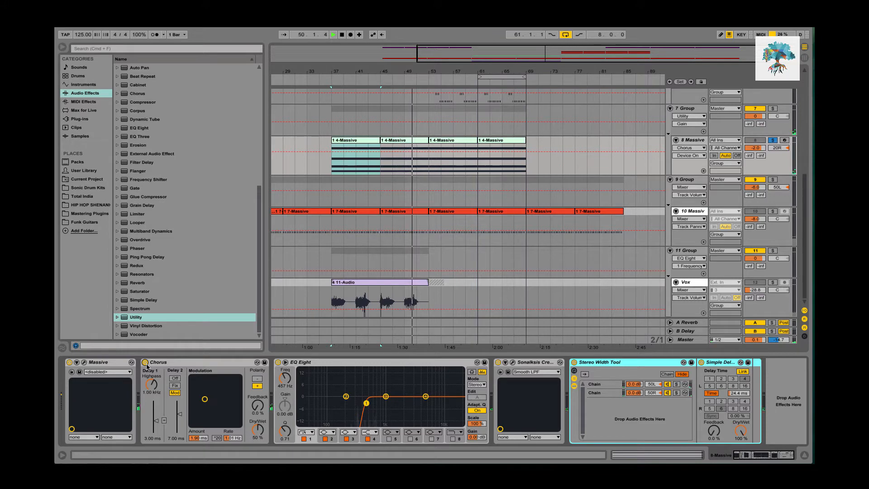
pyautogui.click(315, 369)
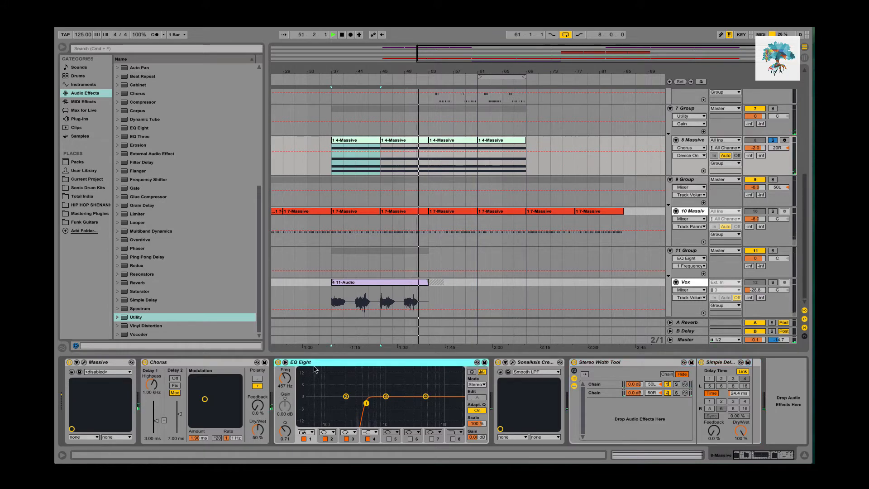
pyautogui.click(528, 363)
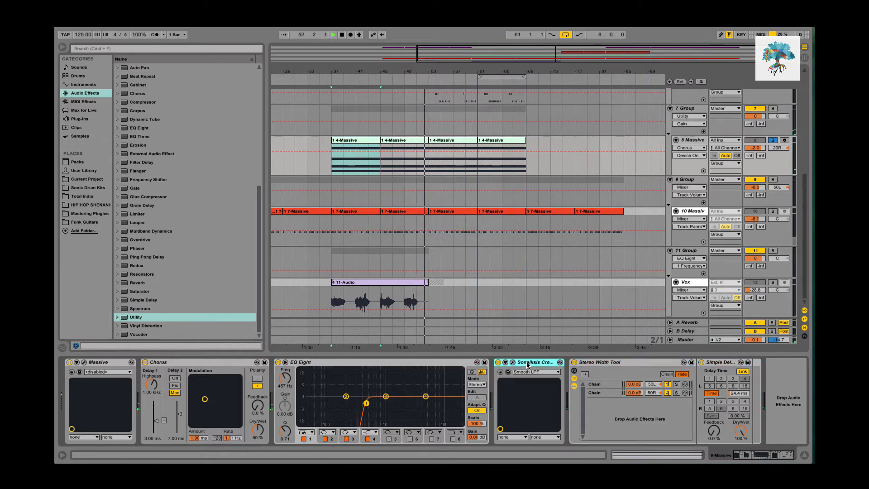
pyautogui.click(614, 365)
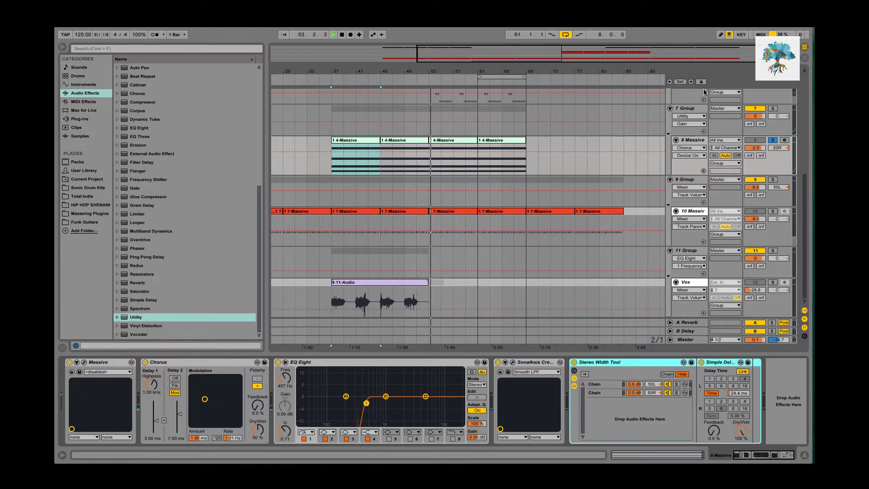
pyautogui.press('space')
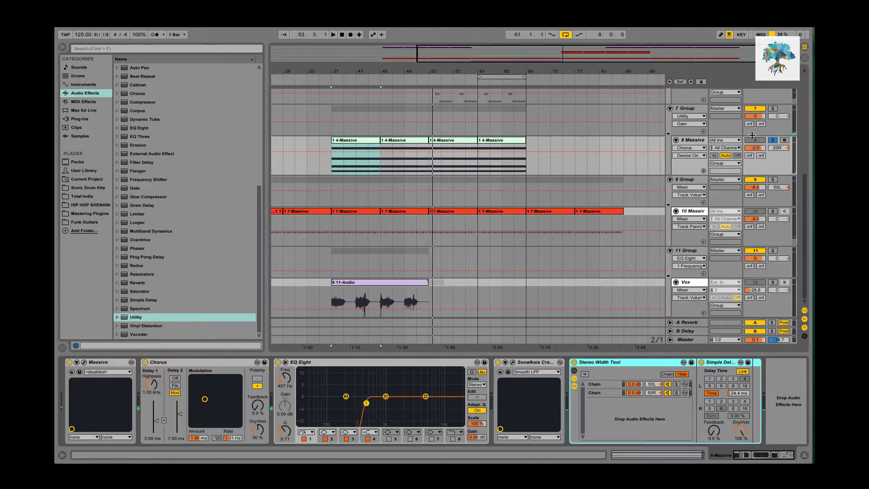
# Inspect the 7 Group effects, especially the sidechained Glue Compressor, and return to the 8 Massive track's devices.
pyautogui.click(695, 113)
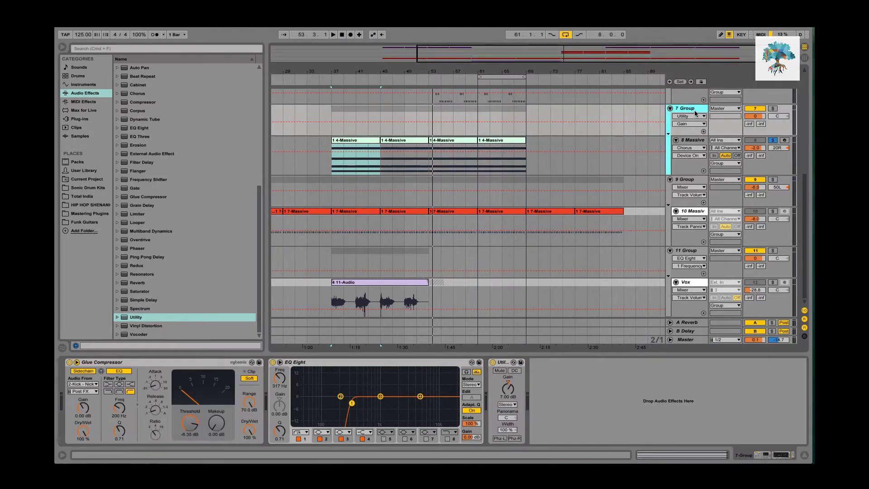
pyautogui.click(186, 362)
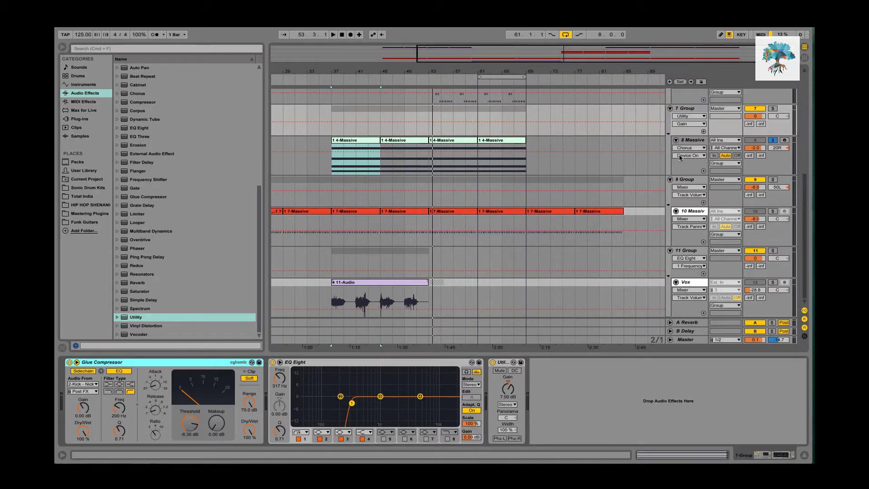
pyautogui.click(686, 141)
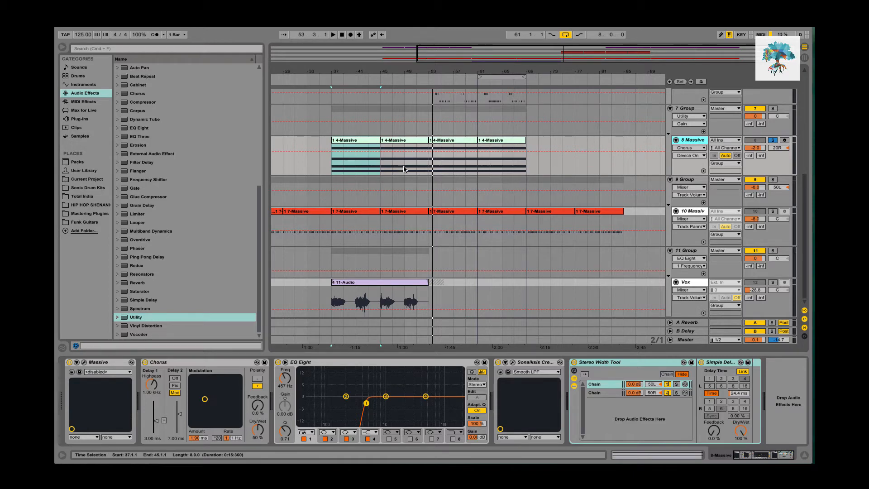
# Look over the last two 4-Massive clips, then solo the 10 Massive track and play its 7-Massive clip at bar 61.
pyautogui.click(453, 140)
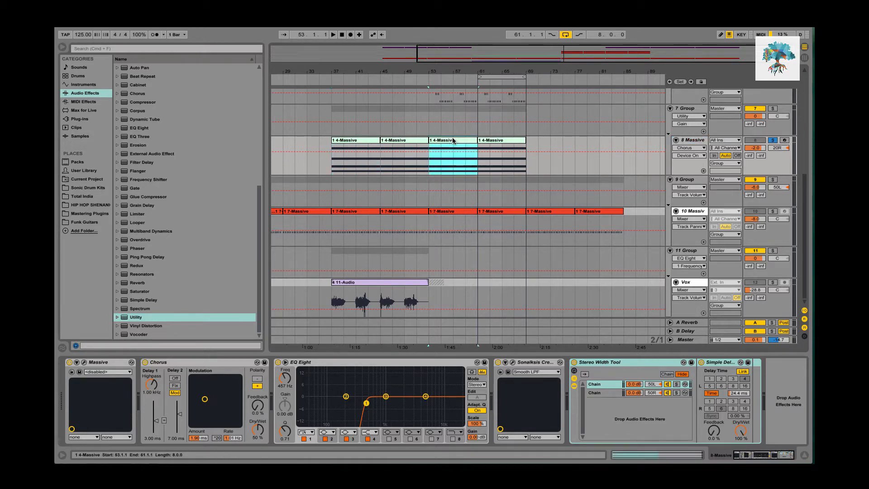
pyautogui.click(505, 141)
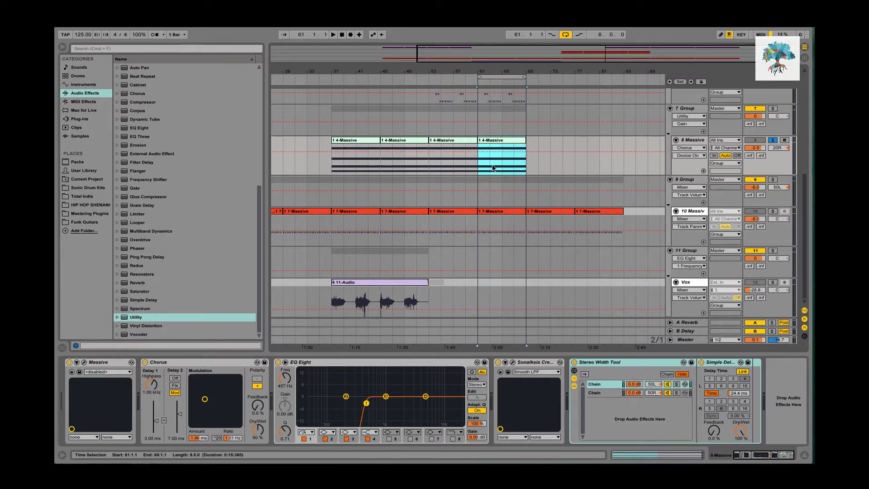
pyautogui.click(496, 211)
pyautogui.click(773, 211)
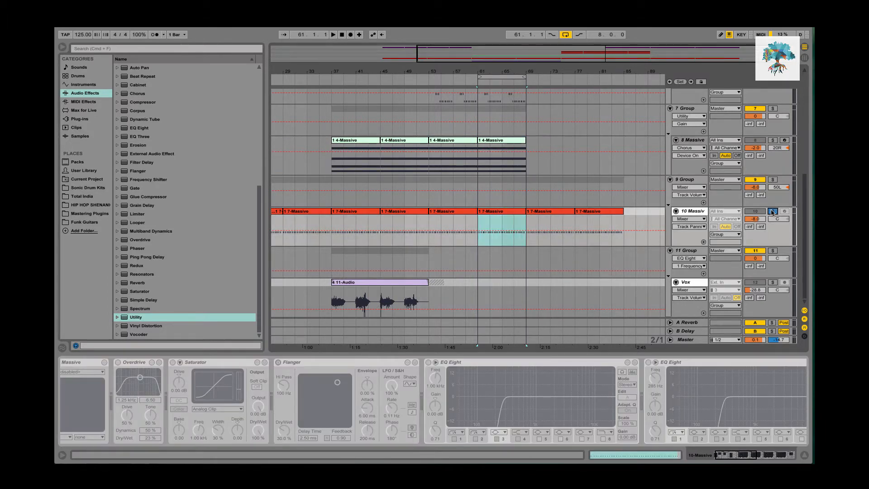
pyautogui.click(493, 214)
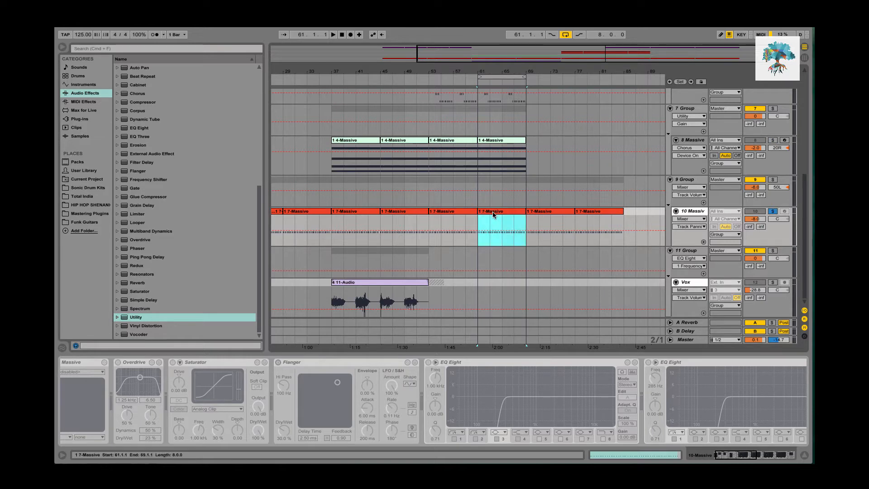
pyautogui.hscroll(-2, 495, 215)
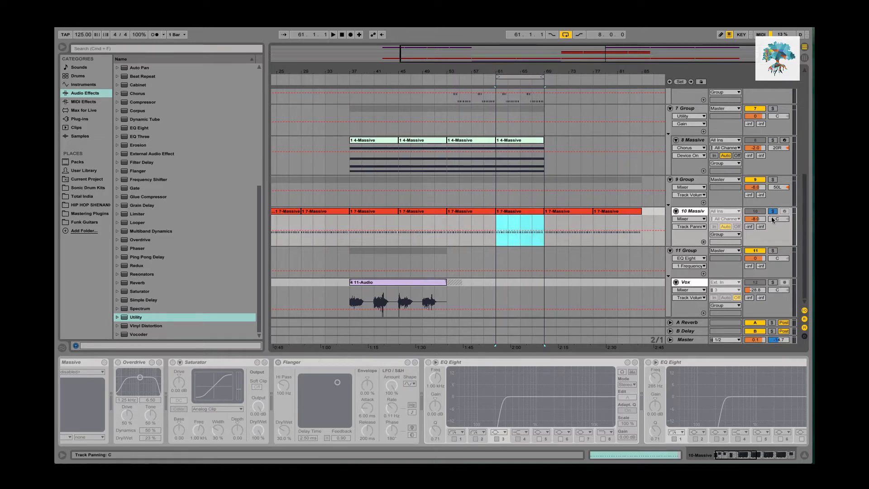
pyautogui.press('space')
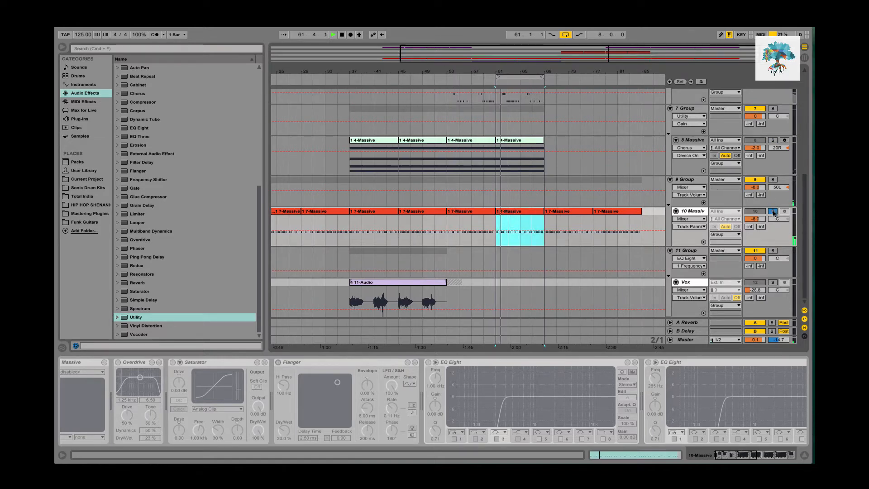
# Unsolo the 10 Massive track to hear the full mix with the 9 Group devices shown, and raise the system volume.
pyautogui.scroll(1, 773, 213)
pyautogui.click(773, 213)
pyautogui.click(773, 219)
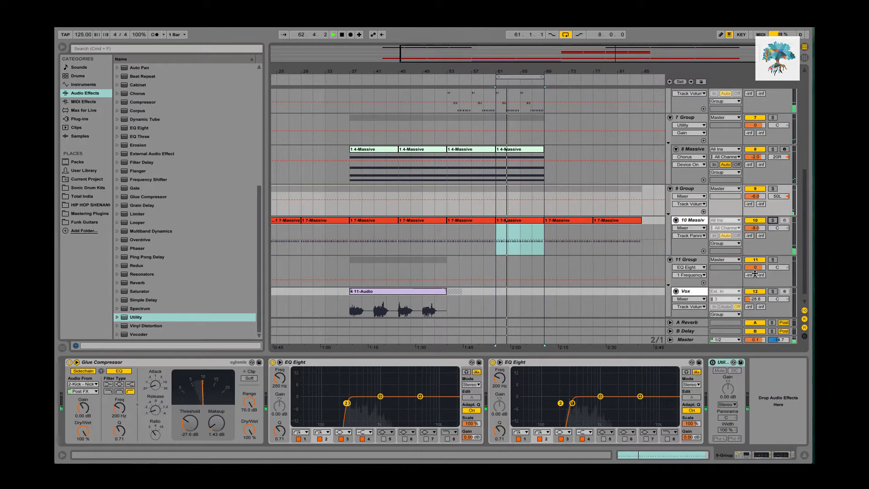
pyautogui.press('XF86AudioRaiseVolume')
pyautogui.press('XF86AudioRaiseVolume')
pyautogui.press('XF86AudioRaiseVolume')
pyautogui.press('XF86AudioRaiseVolume')
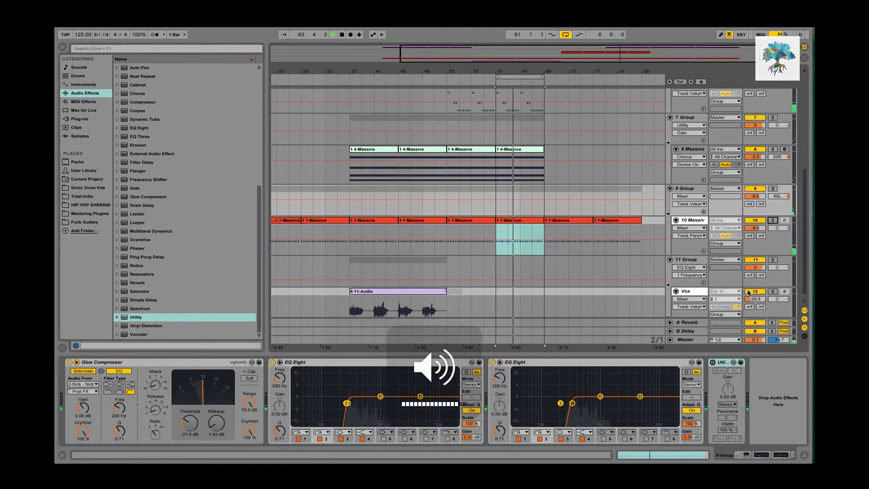
# Stop playback and freeze the 8 Massive track.
pyautogui.click(692, 149)
pyautogui.press('space')
pyautogui.rightClick(694, 150)
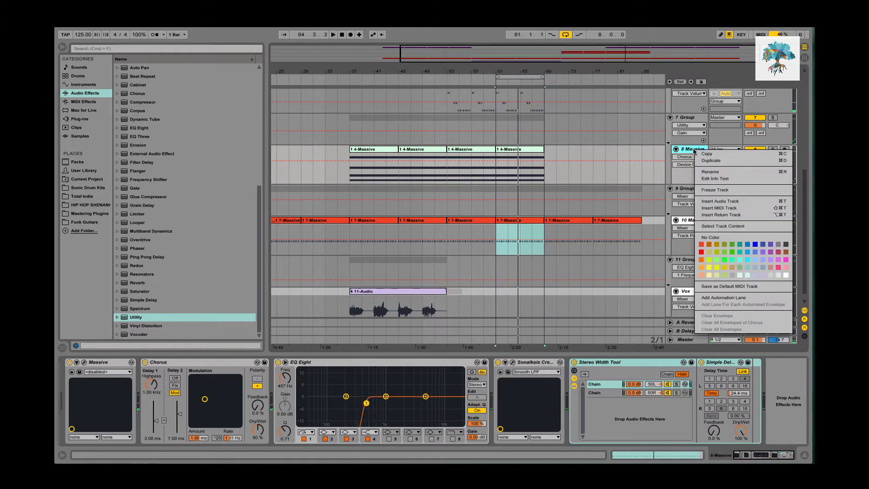
pyautogui.click(714, 189)
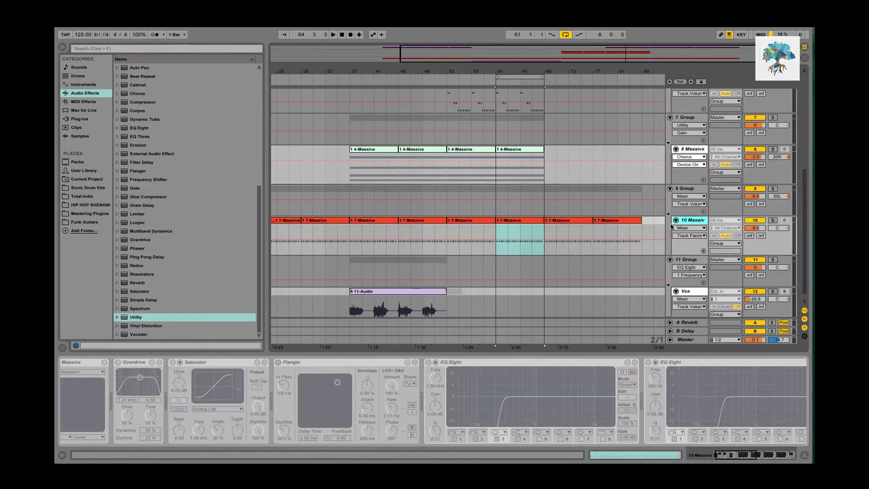
# Play the 7-Massive clip from bar 53 with 9 Group soloed, then unsolo the group to hear the full mix.
pyautogui.click(479, 222)
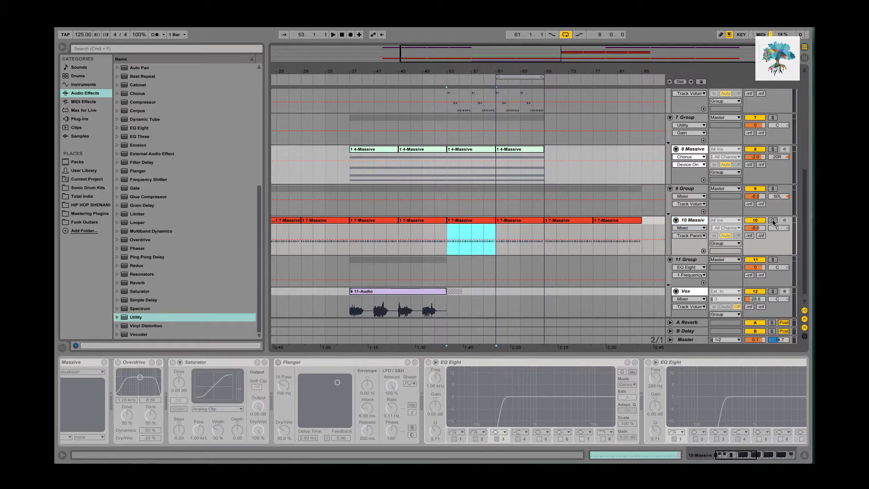
pyautogui.click(773, 188)
pyautogui.press('space')
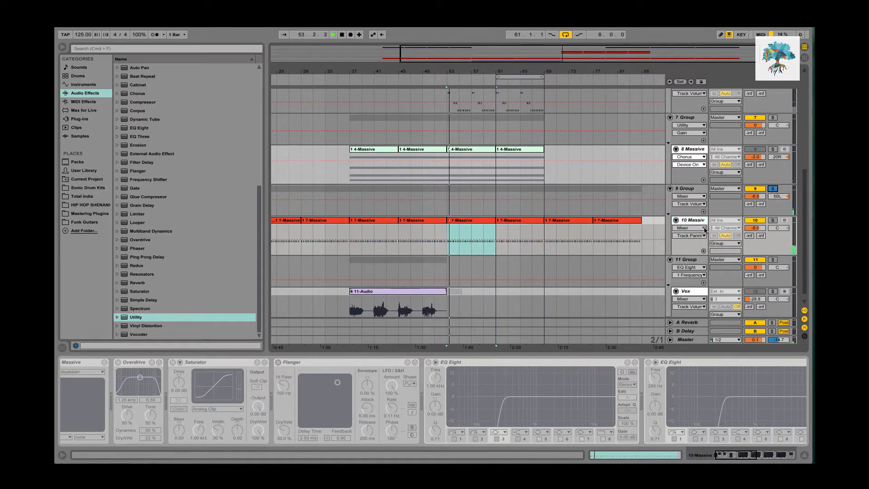
pyautogui.click(772, 189)
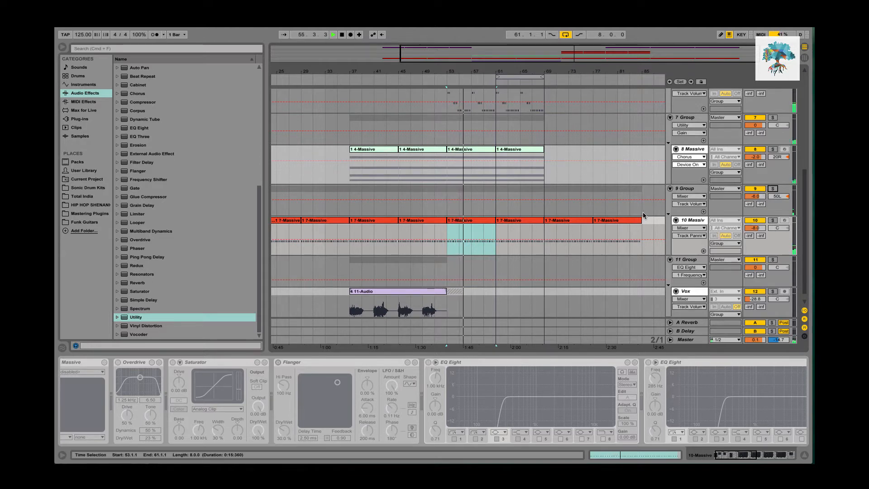
# Choose a different audio Buffer Size in the preferences and close them.
pyautogui.click(110, 25)
pyautogui.click(108, 35)
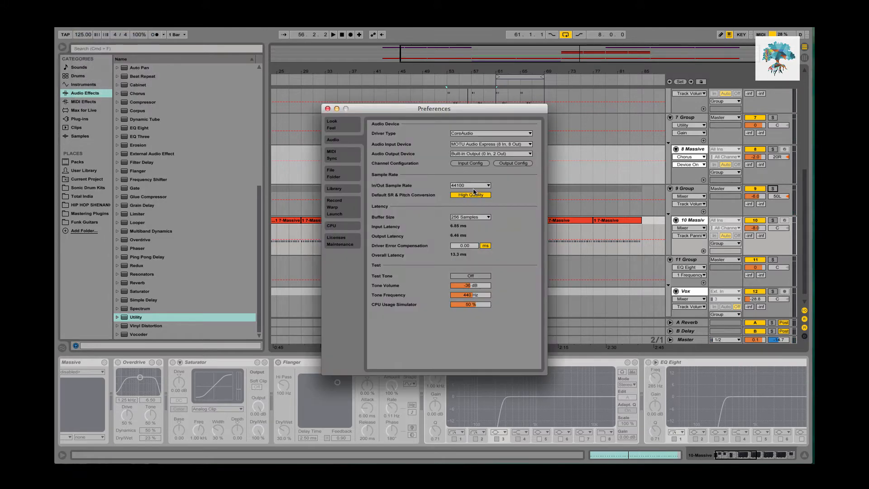
pyautogui.click(478, 218)
pyautogui.click(479, 251)
pyautogui.click(328, 108)
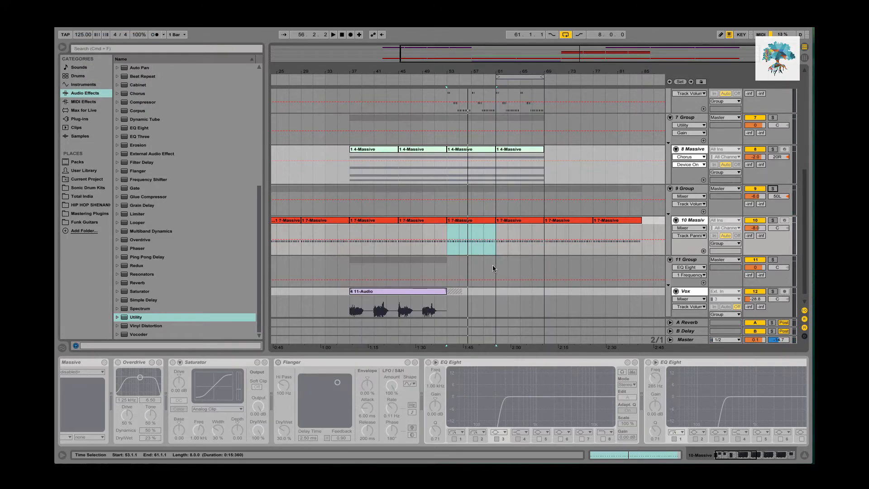
# Play the full mix again from bar 53 and freeze the 5 Massive track.
pyautogui.press('space')
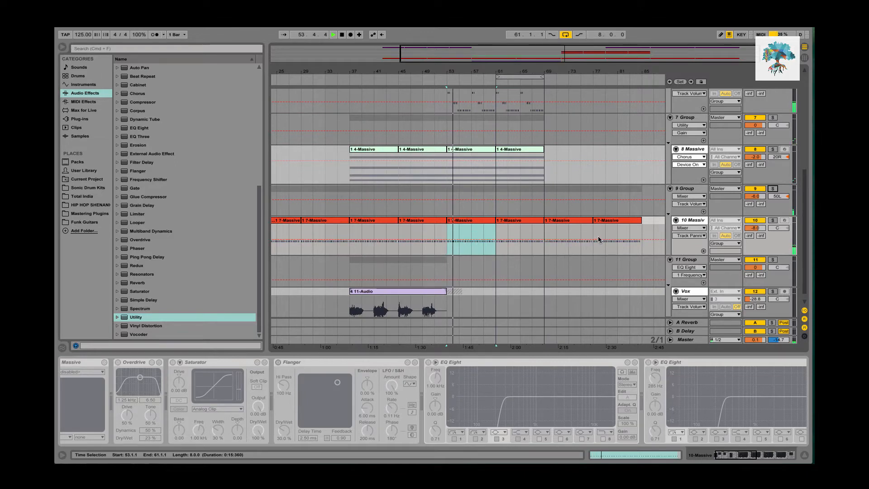
pyautogui.scroll(5, 569, 245)
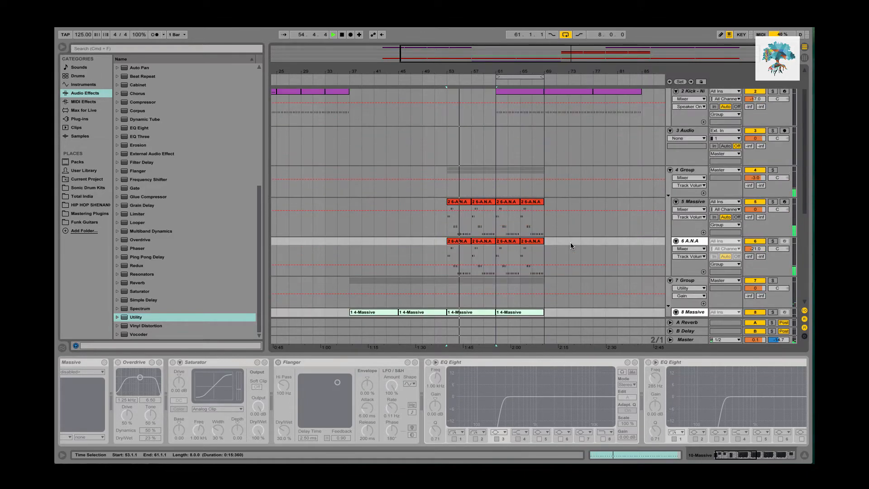
pyautogui.rightClick(698, 204)
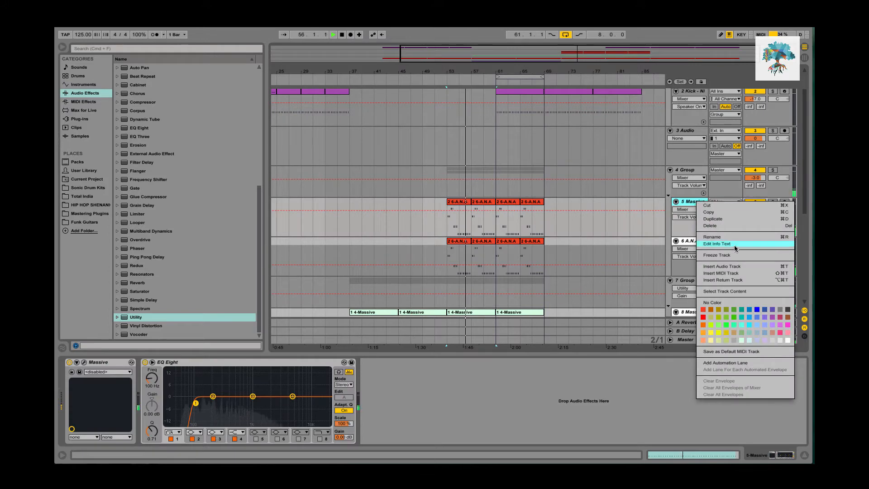
pyautogui.click(724, 255)
pyautogui.click(507, 258)
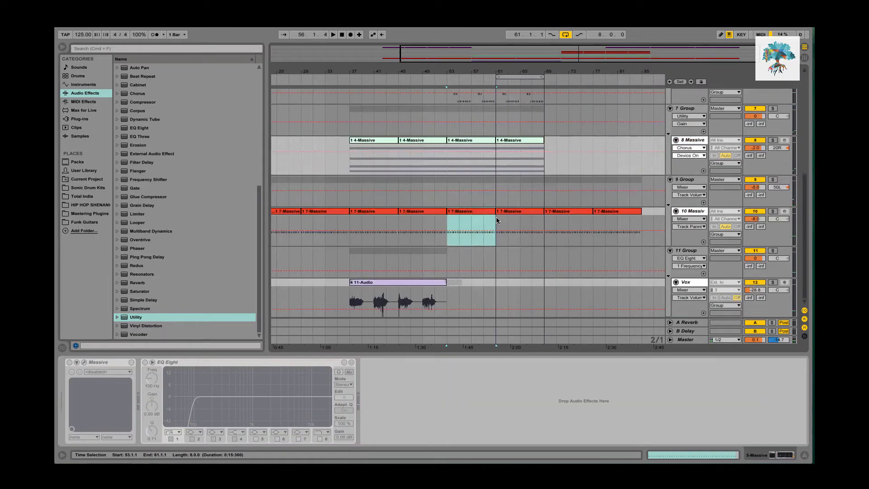
# Solo the 10 Massive track and unfreeze it.
pyautogui.click(772, 211)
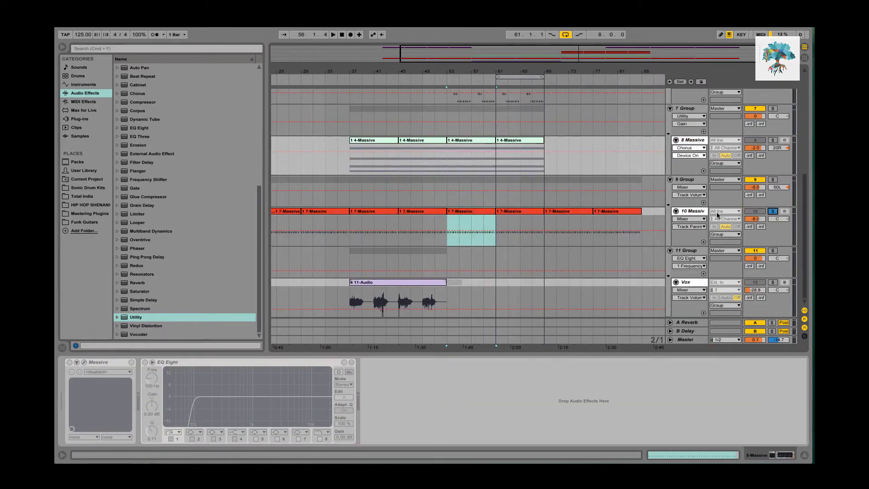
pyautogui.click(685, 211)
pyautogui.rightClick(687, 212)
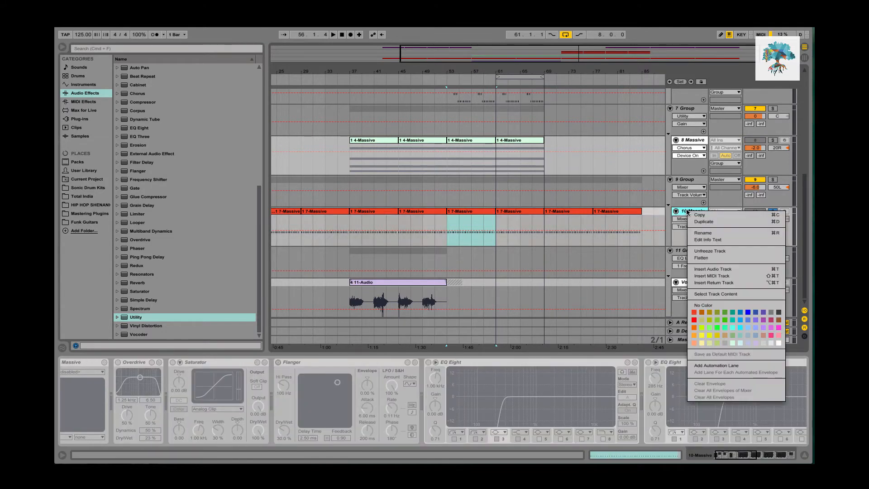
pyautogui.click(717, 254)
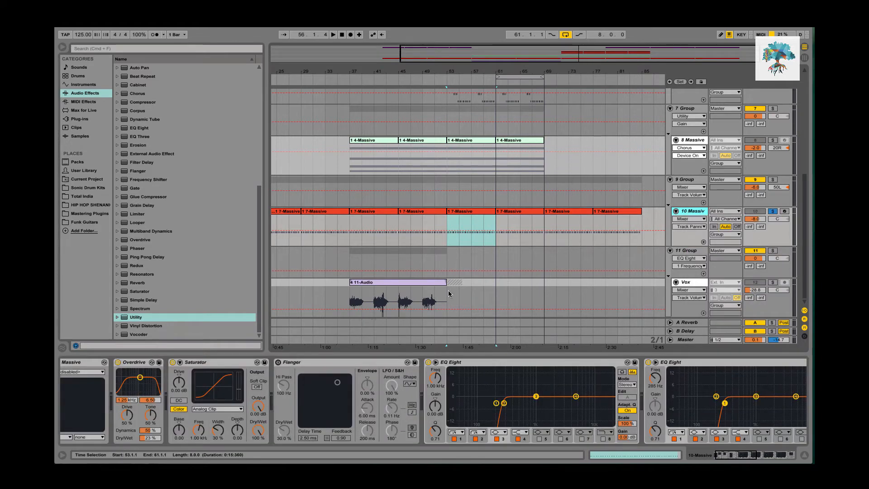
# Play the soloed 10 Massive track from bar 53 while looking through its effect chain up to the Glue Compressor.
pyautogui.press('space')
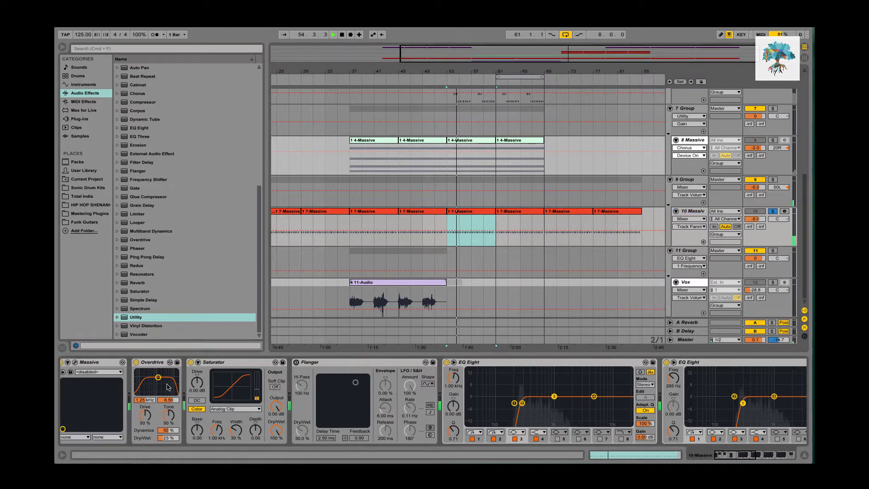
pyautogui.hscroll(10, 168, 387)
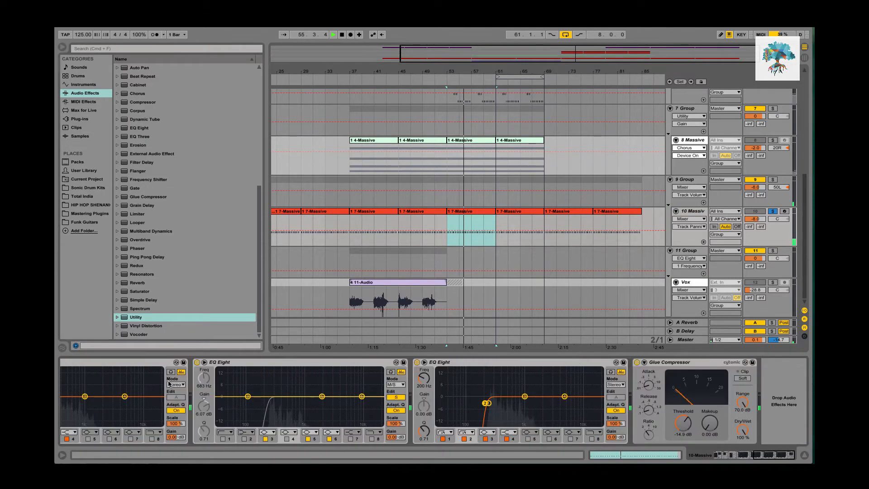
pyautogui.hscroll(-10, 169, 383)
pyautogui.press('space')
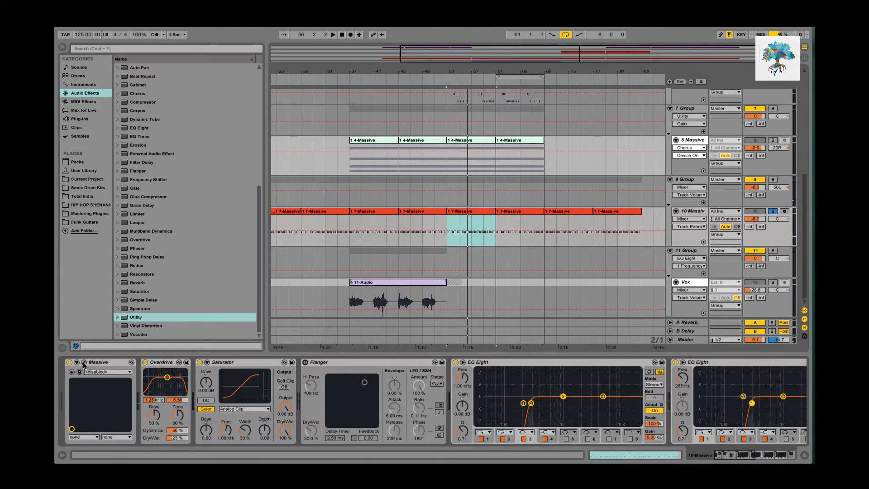
# Open the Massive synth of the 10 Massive track and examine its oscillator settings.
pyautogui.click(84, 364)
pyautogui.moveTo(276, 86); pyautogui.dragTo(215, 83)
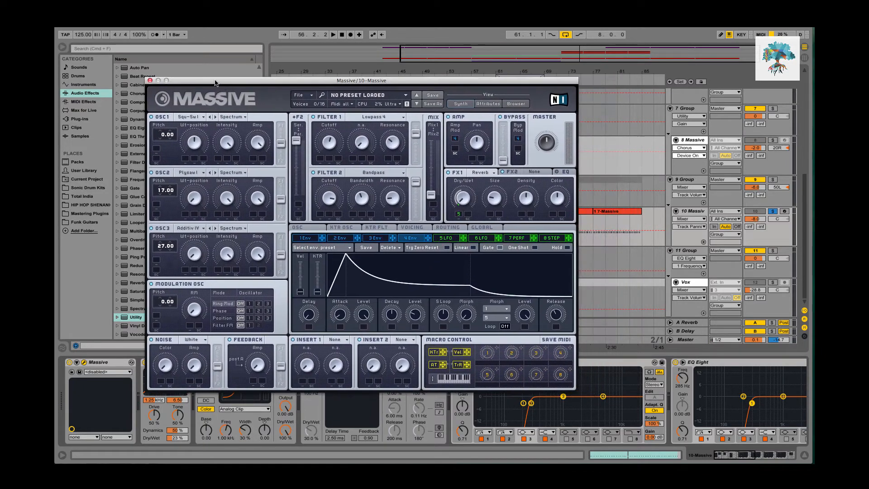
pyautogui.click(200, 197)
pyautogui.click(306, 94)
pyautogui.click(224, 99)
pyautogui.click(199, 118)
pyautogui.click(203, 120)
pyautogui.moveTo(357, 81); pyautogui.dragTo(170, 86)
# Open the notes of the 7-Massive clip at bar 53 and play it with the full Massive synth in view.
pyautogui.doubleClick(470, 211)
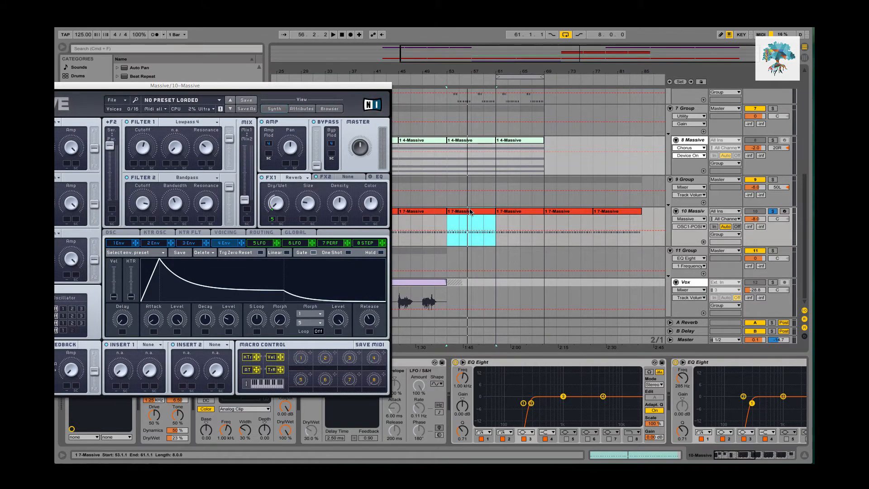
pyautogui.click(509, 253)
pyautogui.moveTo(172, 86); pyautogui.dragTo(559, 67)
pyautogui.moveTo(234, 305); pyautogui.dragTo(263, 302)
pyautogui.press('space')
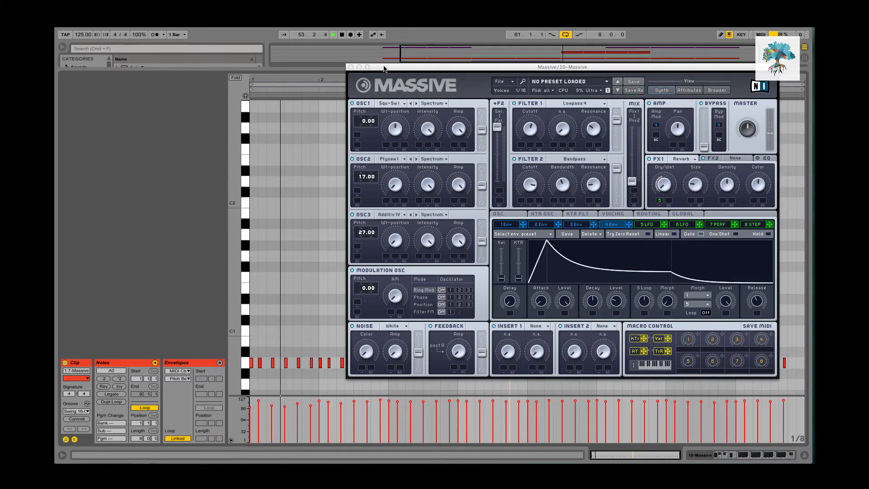
pyautogui.moveTo(390, 69); pyautogui.dragTo(250, 62)
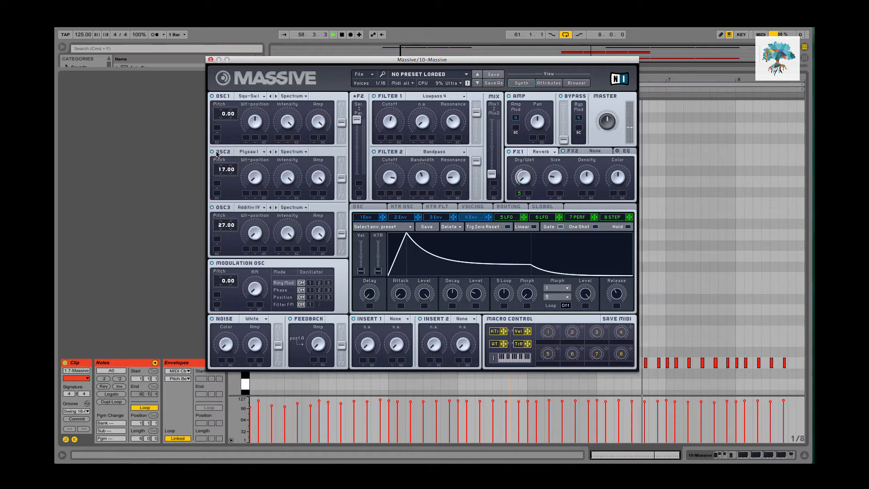
# View the wavetable choices for OSC3, keep the current one, and listen to the oscillators during playback.
pyautogui.click(254, 208)
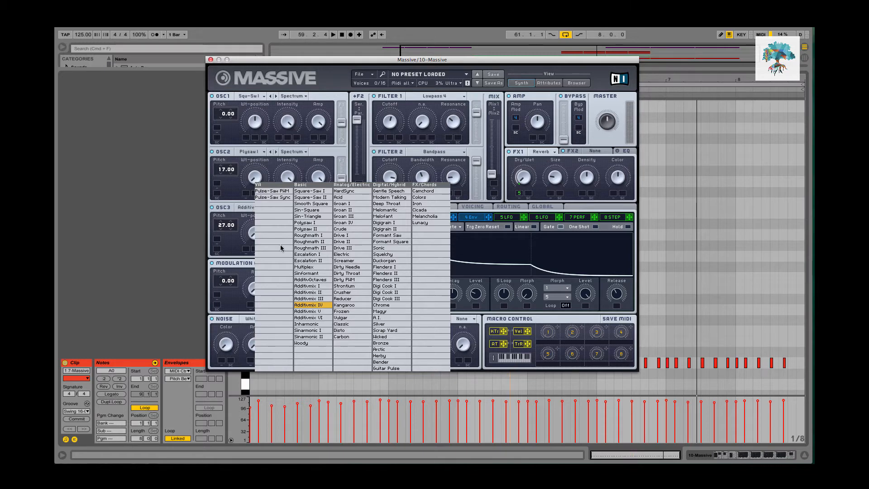
pyautogui.click(228, 253)
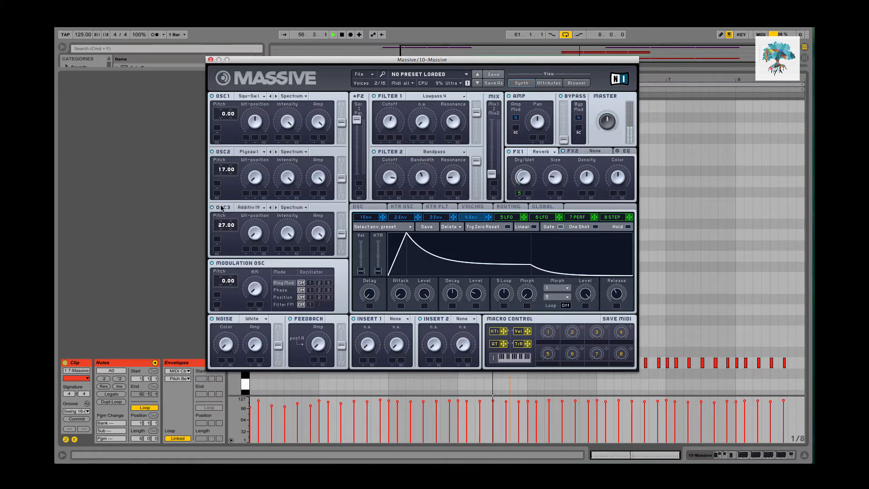
pyautogui.press('space')
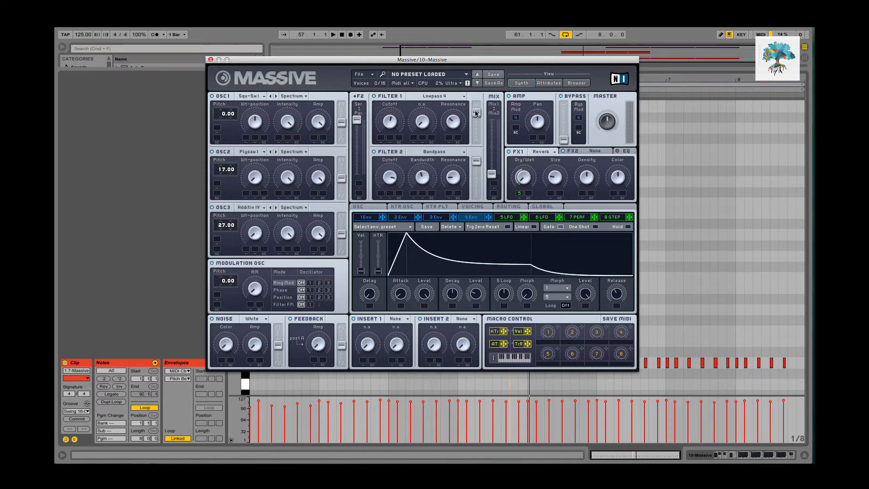
# Raise the Filter 1 output level while auditioning the sound, and slightly adjust the decay level of envelope 4.
pyautogui.moveTo(476, 112); pyautogui.dragTo(477, 103)
pyautogui.press('space')
pyautogui.press('space')
pyautogui.press('space')
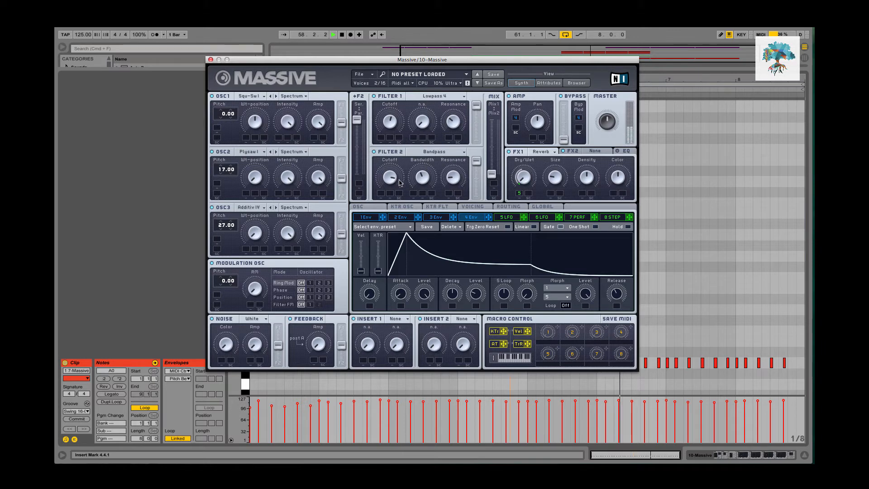
pyautogui.press('space')
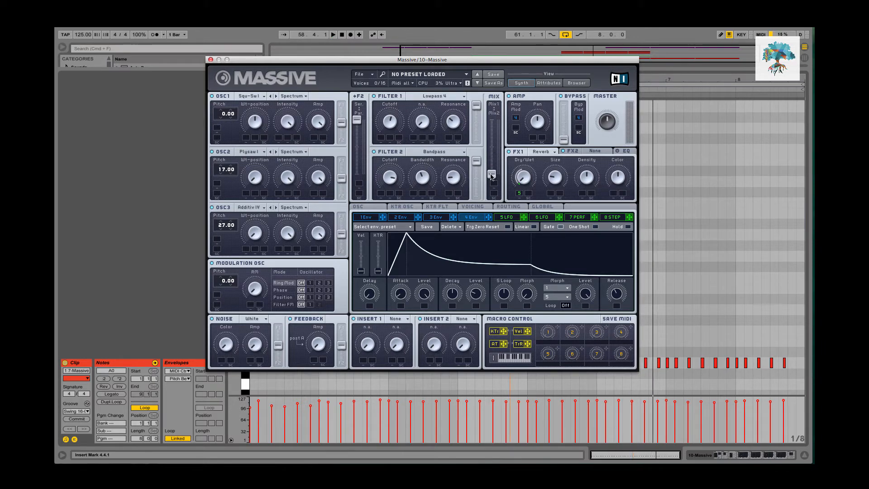
pyautogui.moveTo(493, 177)
pyautogui.mouseDown()
pyautogui.moveTo(492, 148)
pyautogui.moveTo(492, 176)
pyautogui.mouseUp()
pyautogui.moveTo(478, 292)
pyautogui.mouseDown()
pyautogui.moveTo(477, 301)
pyautogui.moveTo(476, 294)
pyautogui.mouseUp()
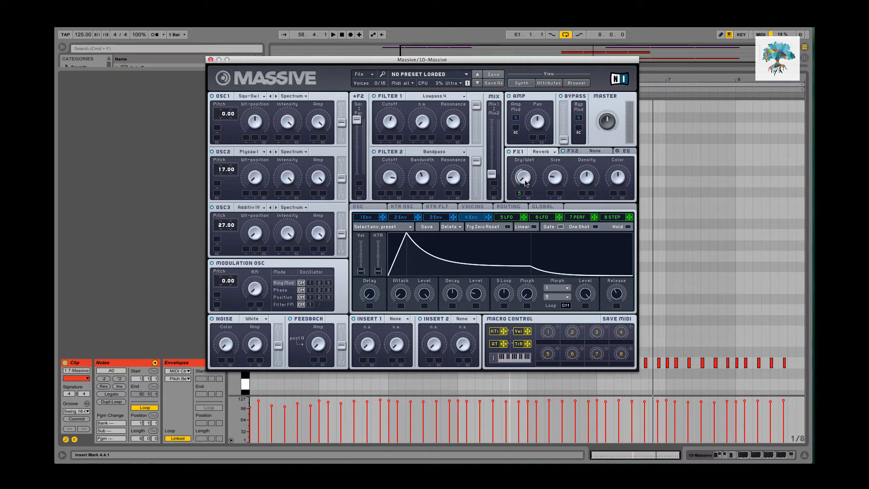
# View the 5 LFO settings that modulate the reverb's Dry/Wet, play the sound, and close the Massive synth.
pyautogui.click(512, 218)
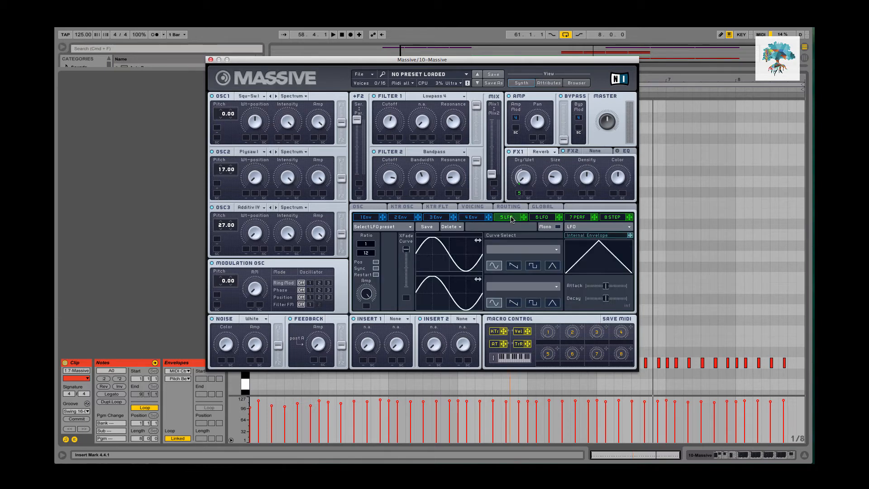
pyautogui.press('space')
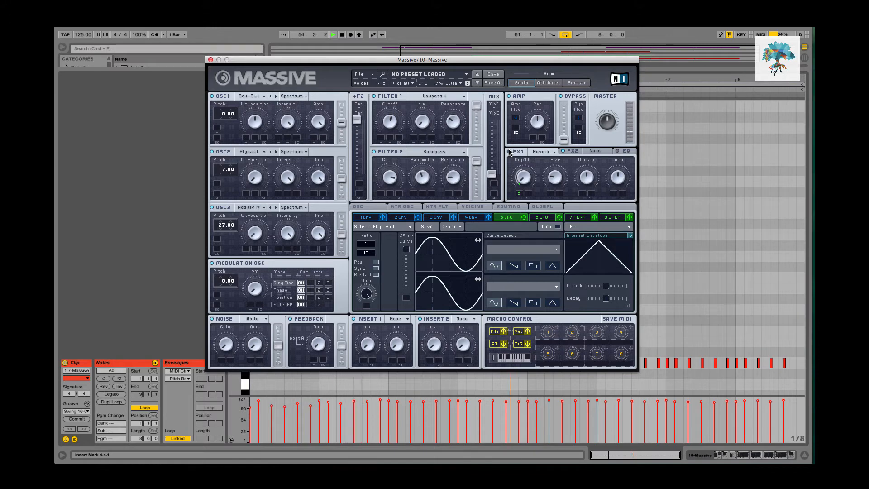
pyautogui.press('space')
pyautogui.click(209, 59)
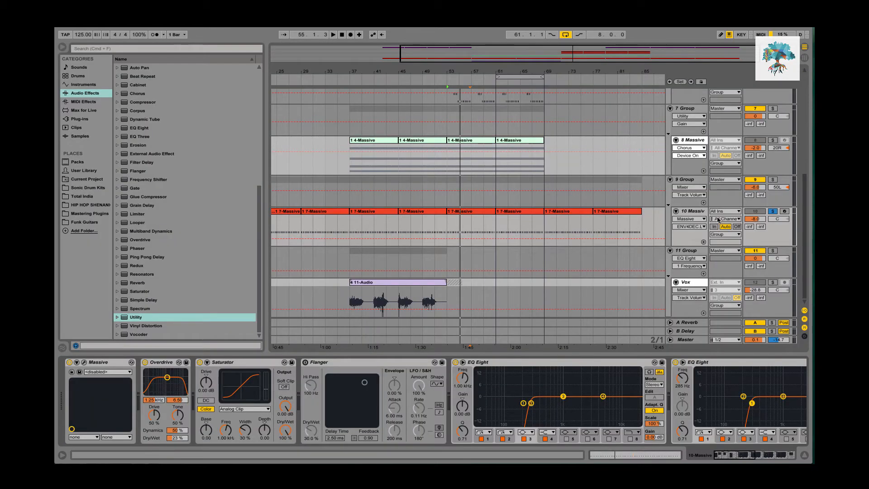
# Delete the inactive Flanger from the 10 Massive track's effect chain.
pyautogui.click(227, 368)
pyautogui.click(150, 364)
pyautogui.click(239, 363)
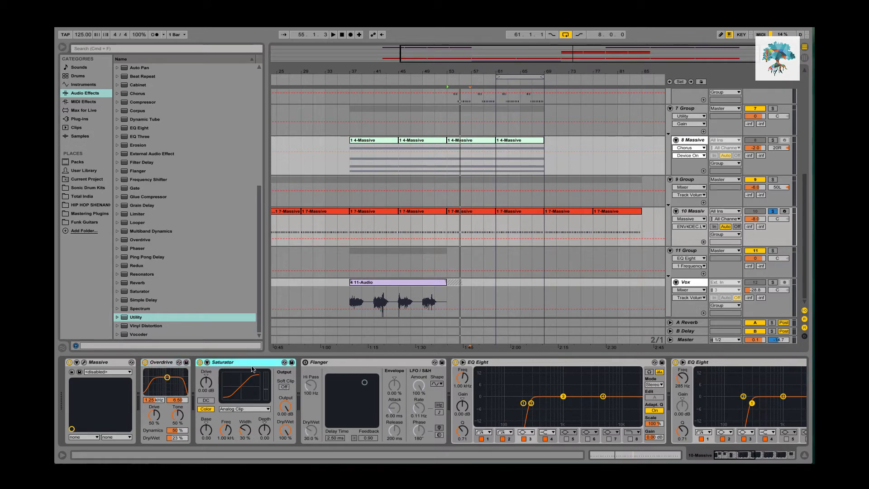
pyautogui.click(353, 364)
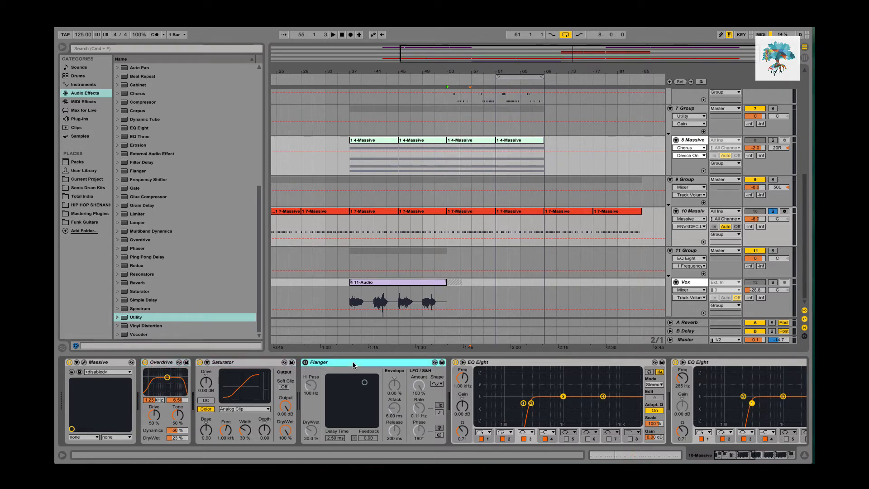
pyautogui.press('Delete')
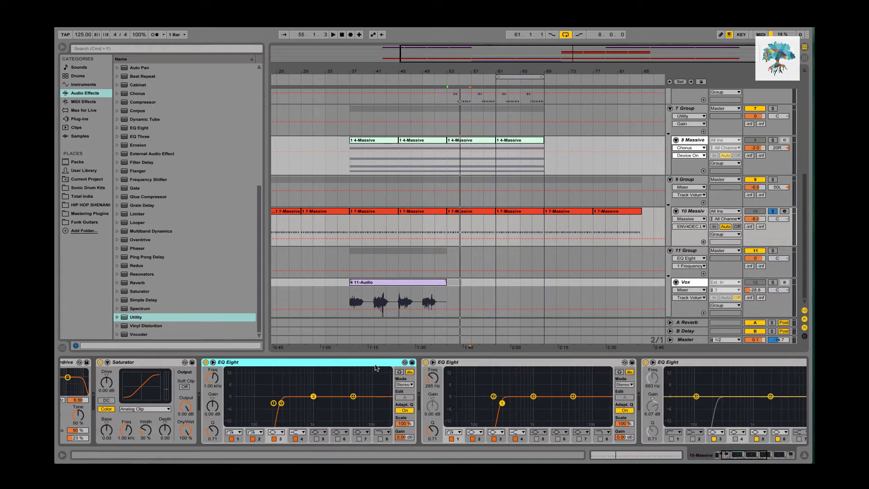
# Review the remaining EQ Eight devices and the Glue Compressor on 10 Massive, and start playback.
pyautogui.hscroll(8, 491, 365)
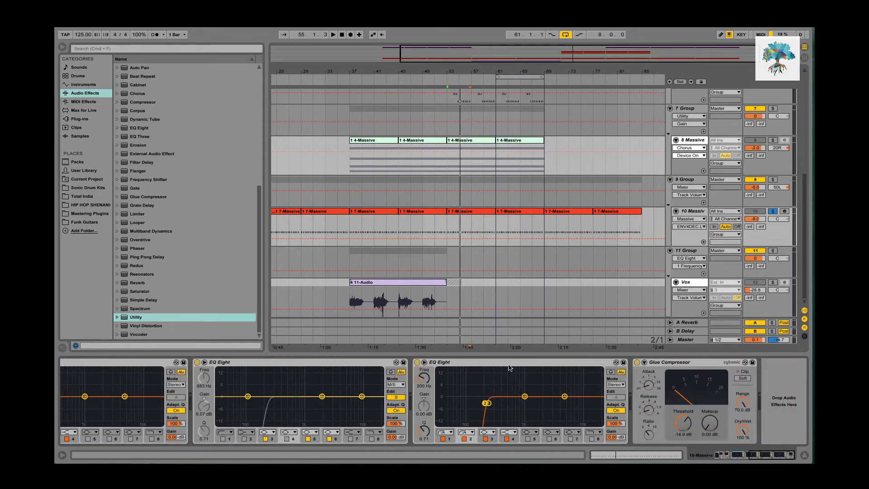
pyautogui.hscroll(-5, 506, 367)
pyautogui.hscroll(2, 497, 369)
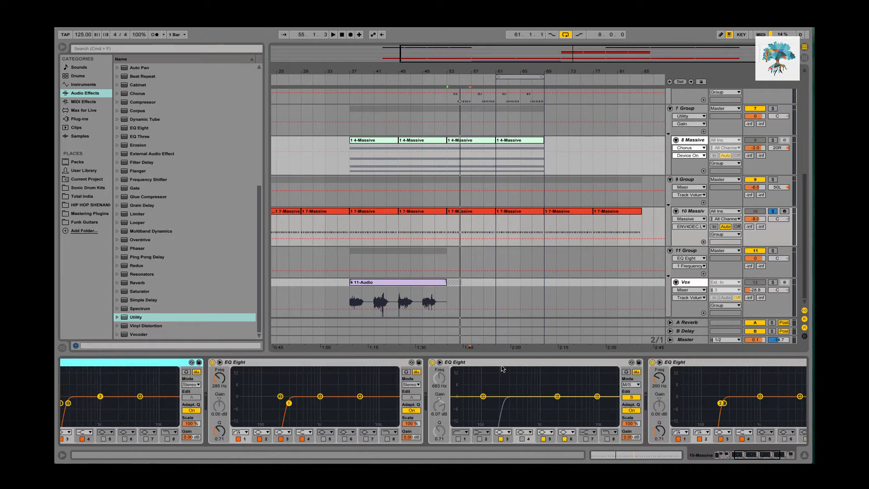
pyautogui.hscroll(5, 496, 369)
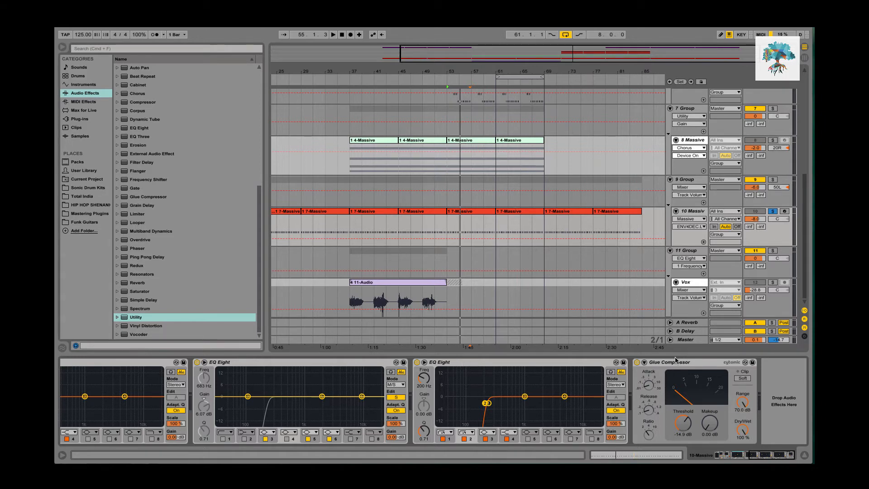
pyautogui.press('space')
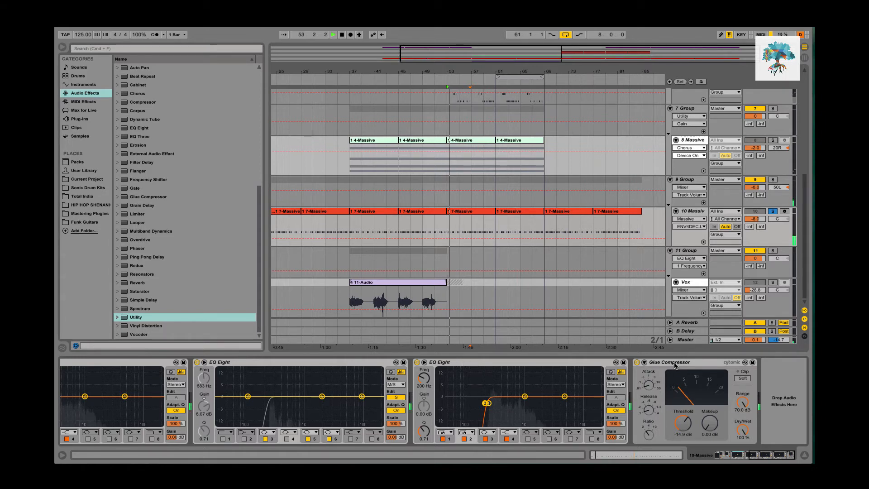
# Delete both EQ Eight devices from the 9 Group track and stop playback.
pyautogui.click(696, 180)
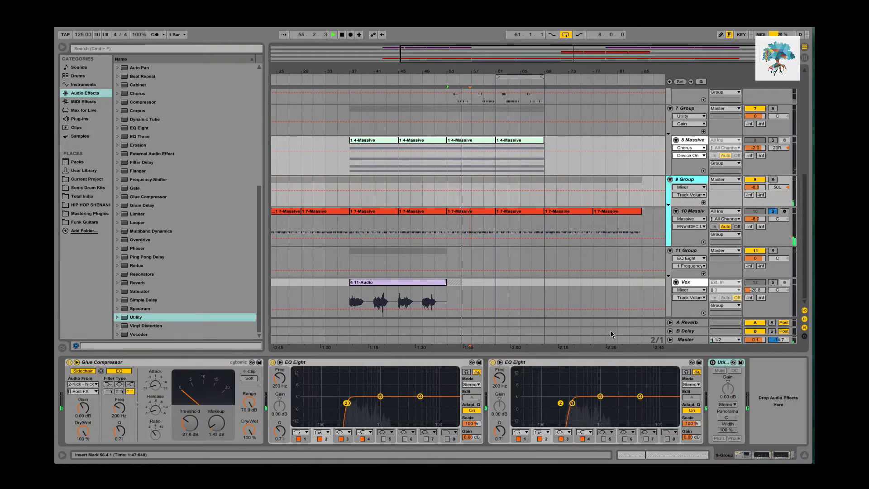
pyautogui.click(571, 366)
pyautogui.press('Delete')
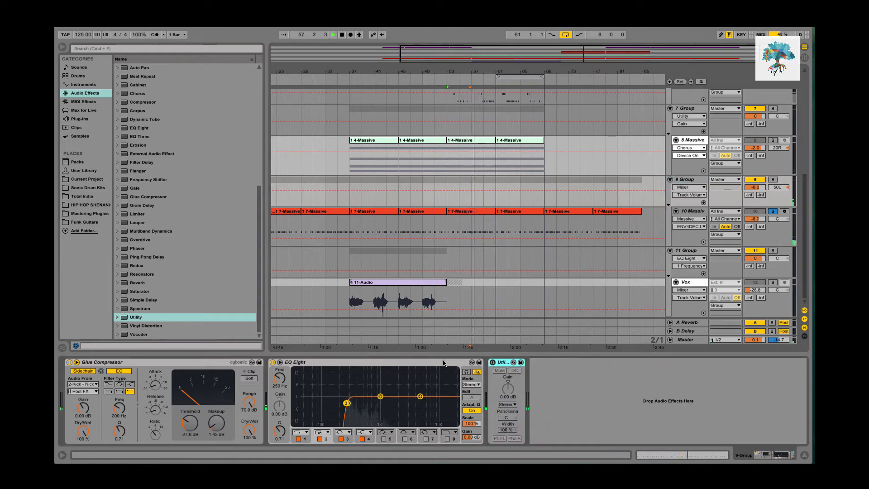
pyautogui.click(377, 362)
pyautogui.press('Delete')
pyautogui.press('space')
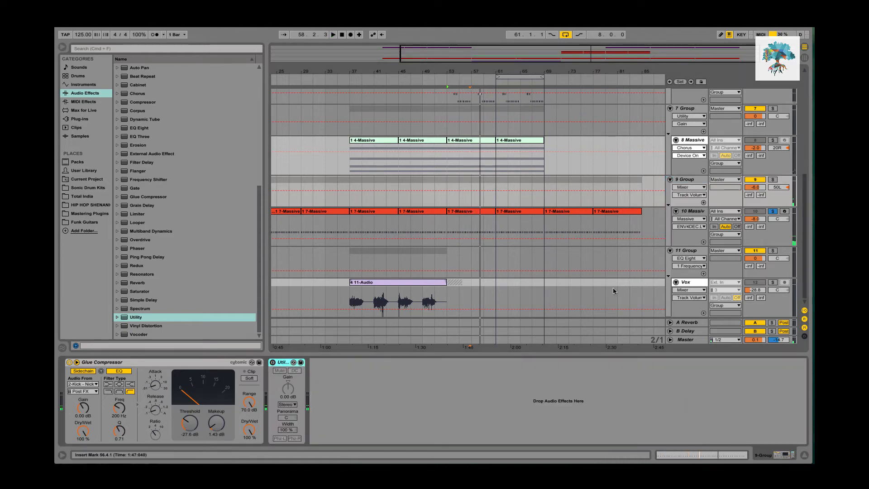
# Set band 2 of the second EQ Eight on 10 Massive to a low-cut filter at about 351 Hz and audition it.
pyautogui.click(691, 211)
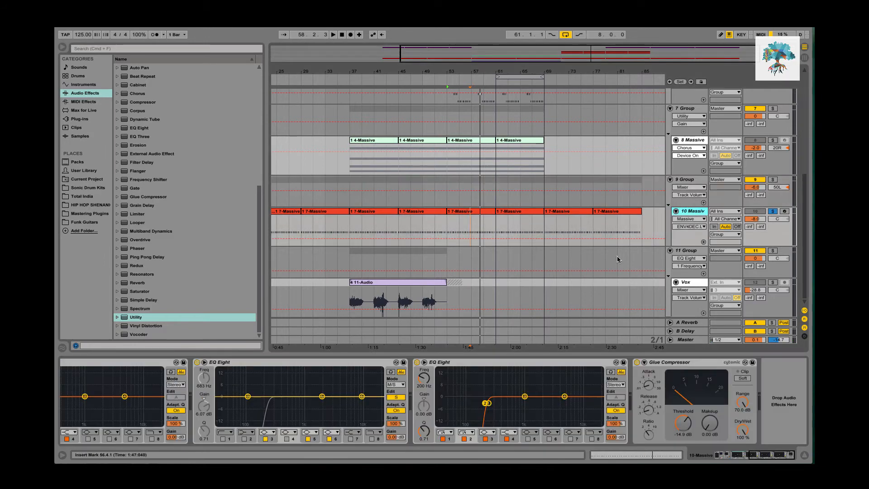
pyautogui.hscroll(-8, 545, 415)
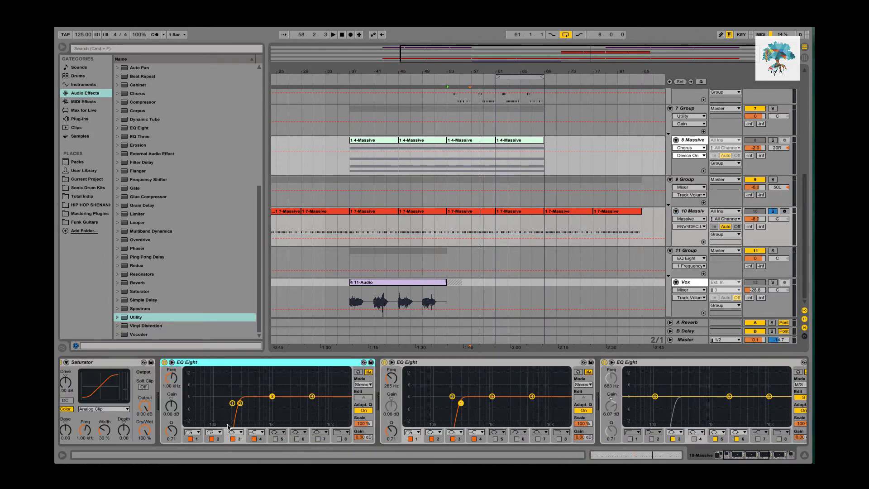
pyautogui.click(433, 432)
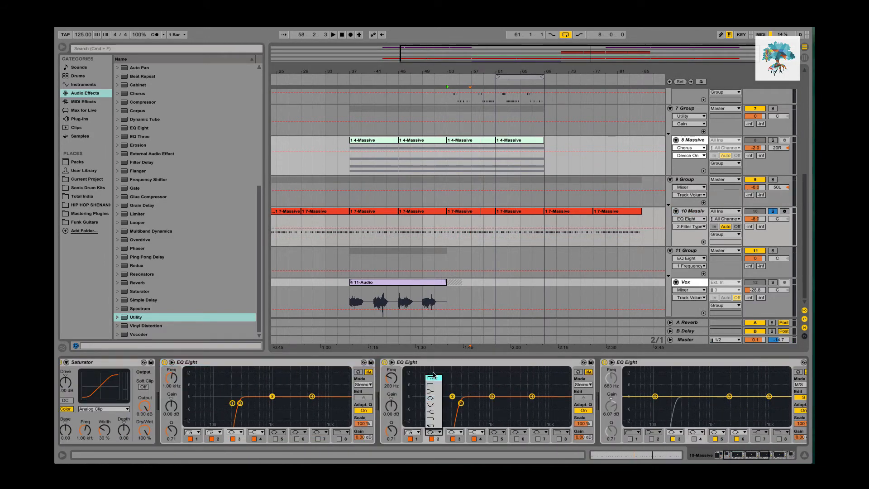
pyautogui.click(432, 380)
pyautogui.moveTo(394, 384); pyautogui.dragTo(389, 384)
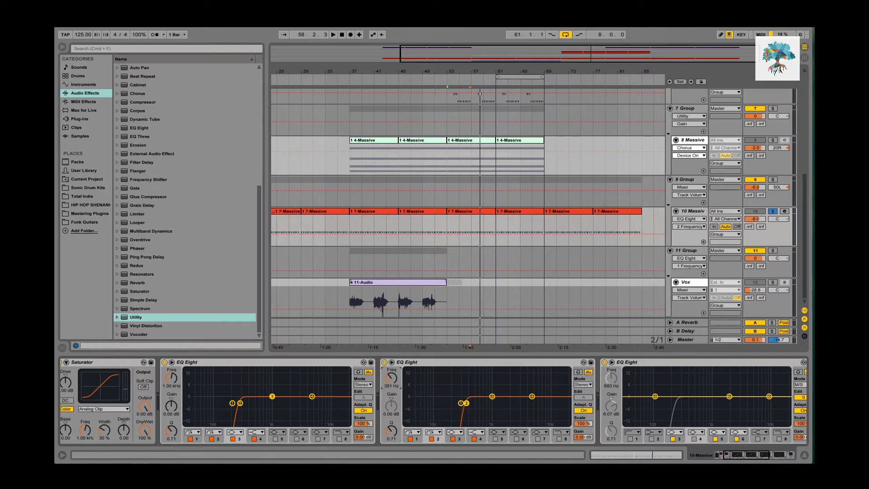
pyautogui.press('space')
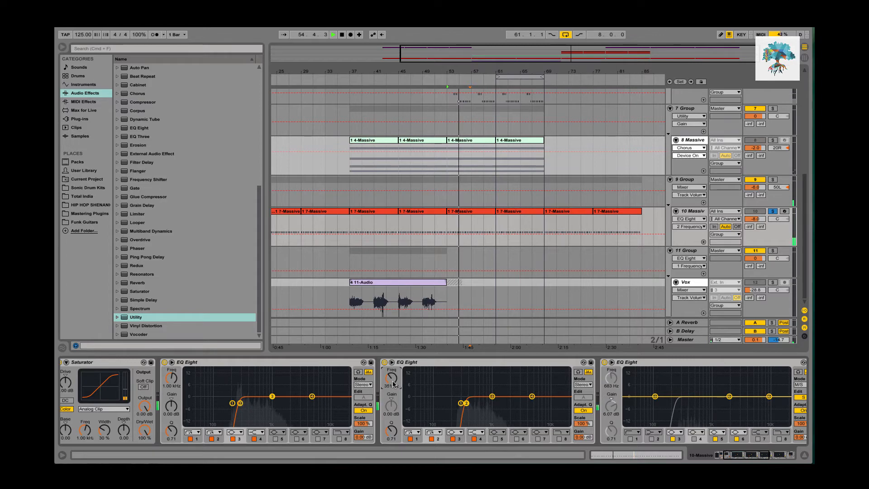
pyautogui.press('space')
# Freeze the 10 Massive track.
pyautogui.rightClick(683, 210)
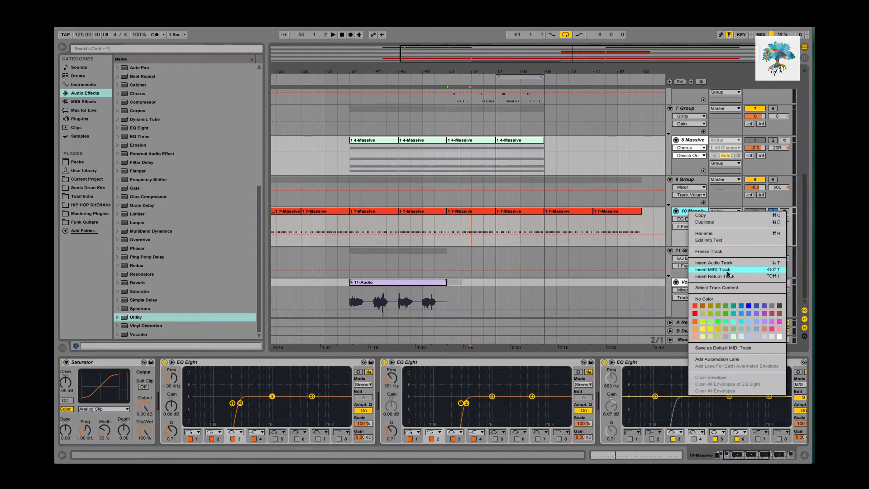
pyautogui.click(705, 254)
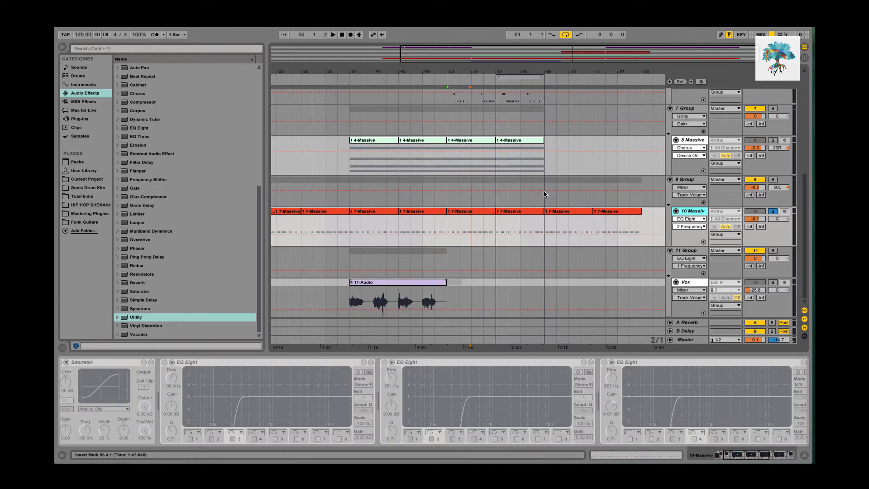
# Solo 4 Group, review its effect chain, and select the 5 Massive clip at bar 61.
pyautogui.scroll(5, 571, 159)
pyautogui.click(571, 169)
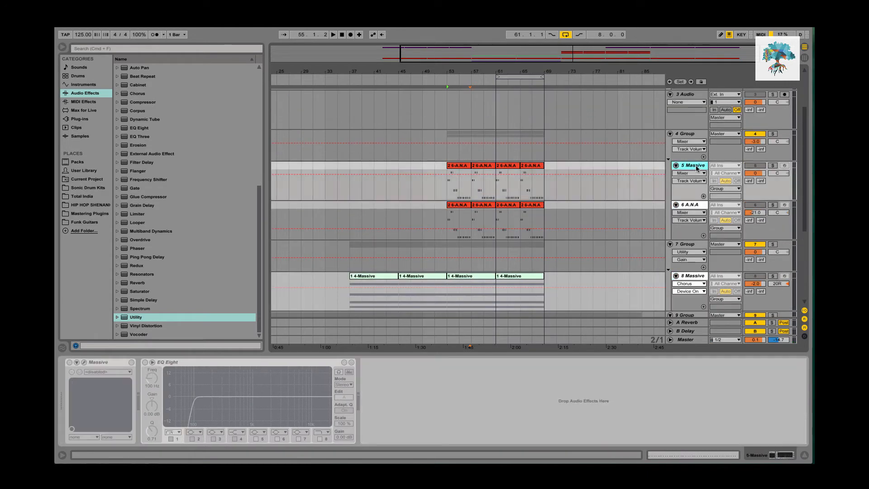
pyautogui.click(772, 134)
pyautogui.click(687, 135)
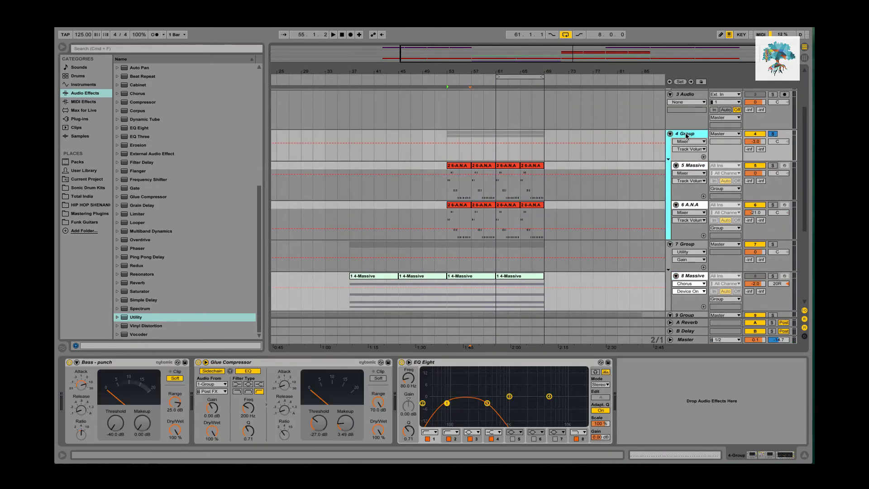
pyautogui.click(506, 171)
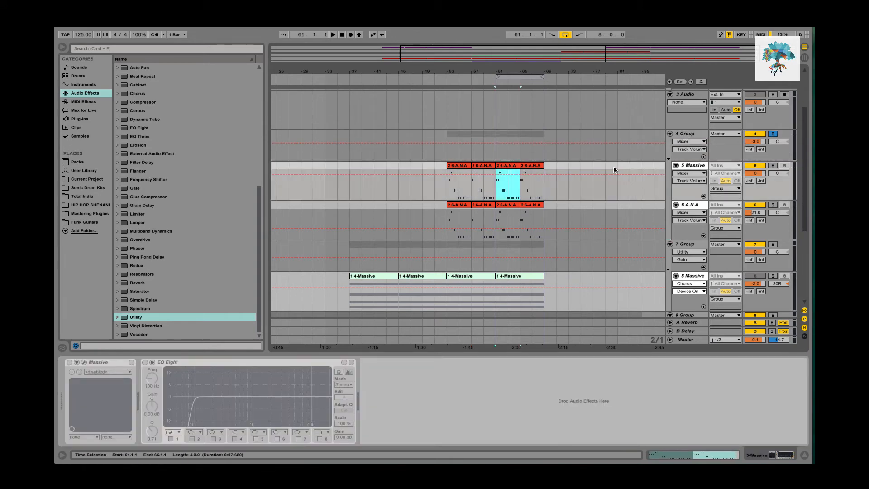
# Solo the 6 A.N.A track and audition its clip from bar 61.
pyautogui.click(772, 204)
pyautogui.click(696, 207)
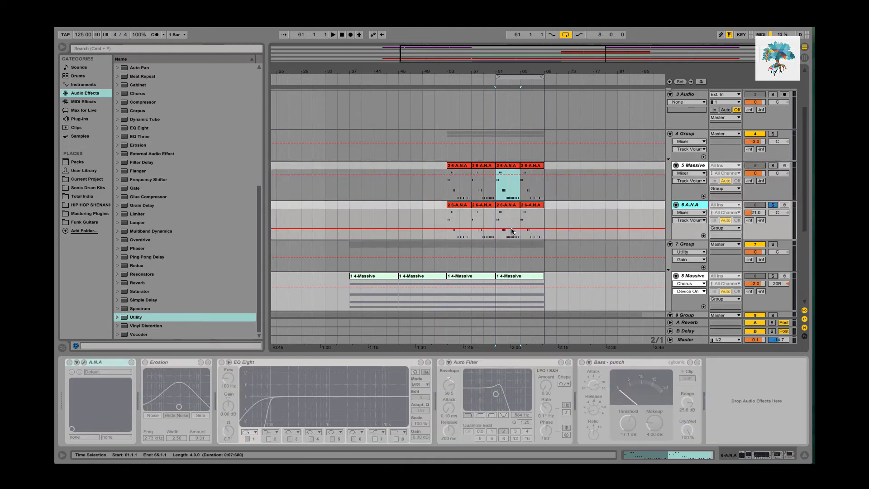
pyautogui.click(509, 208)
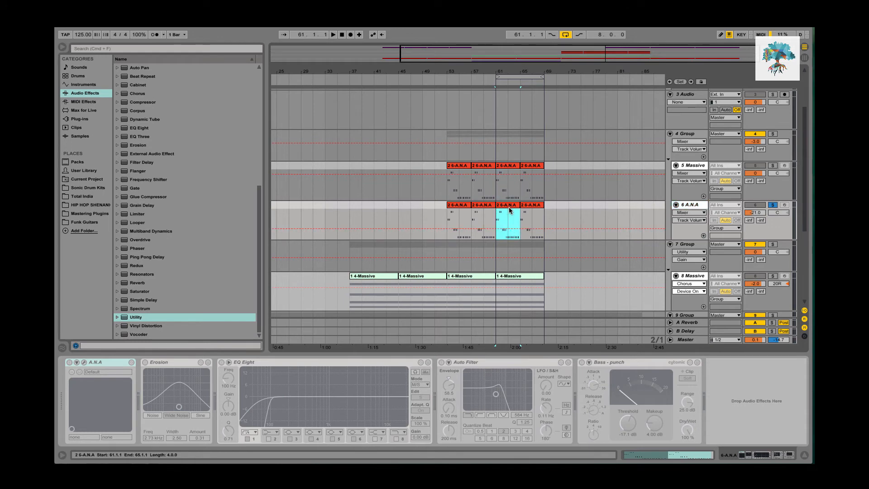
pyautogui.press('space')
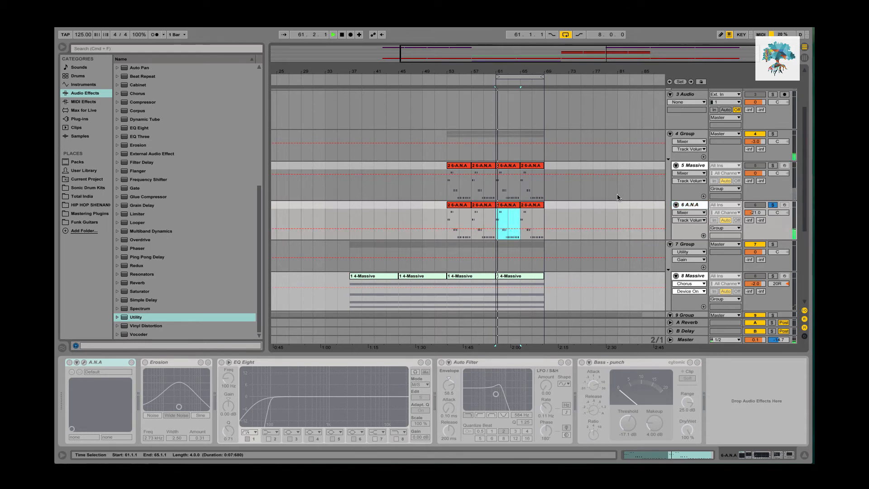
pyautogui.press('space')
# Solo the 5 Massive track and audition it on its own.
pyautogui.click(772, 166)
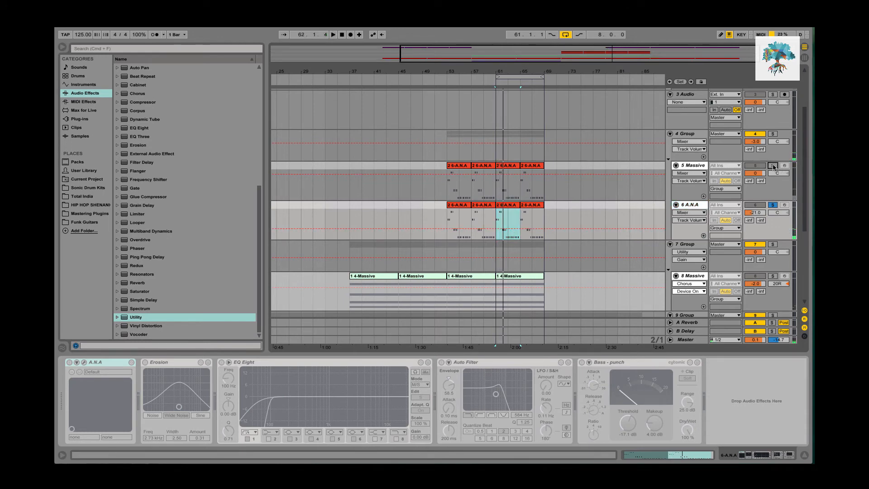
pyautogui.click(697, 166)
pyautogui.press('space')
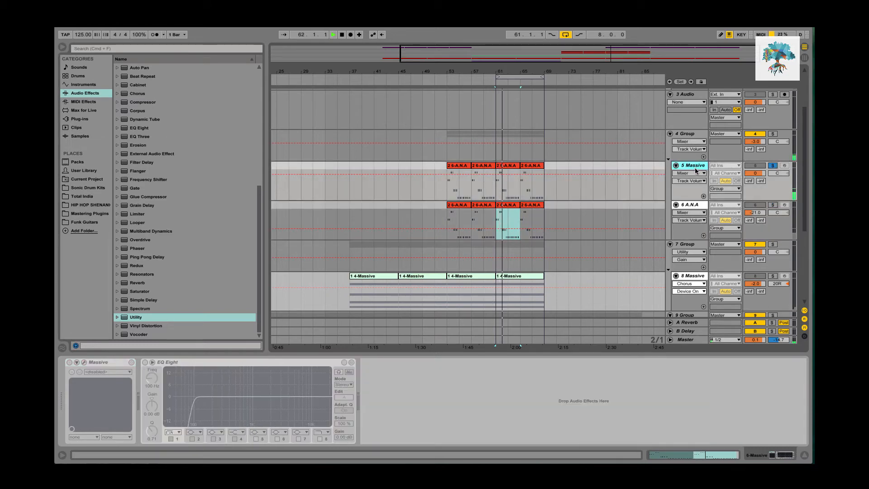
pyautogui.press('space')
# Audition 4 Group soloed with both layers, unsolo it to hear the full mix, and stop playback.
pyautogui.click(773, 134)
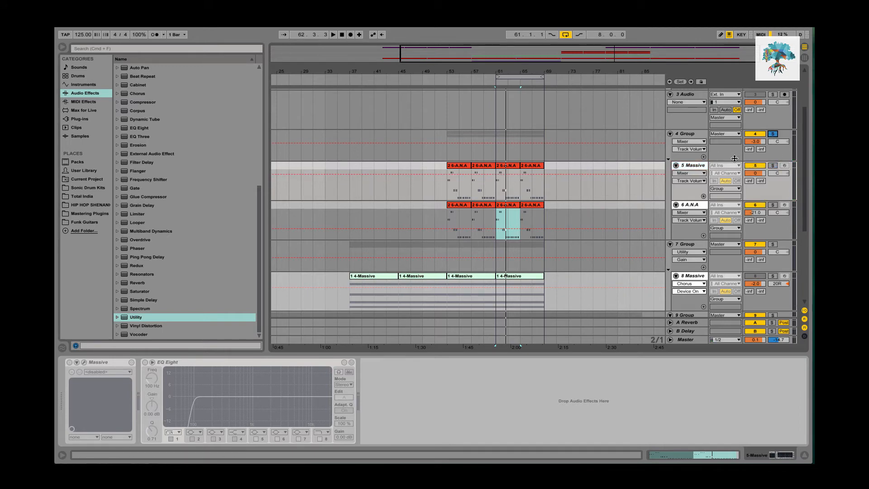
pyautogui.press('space')
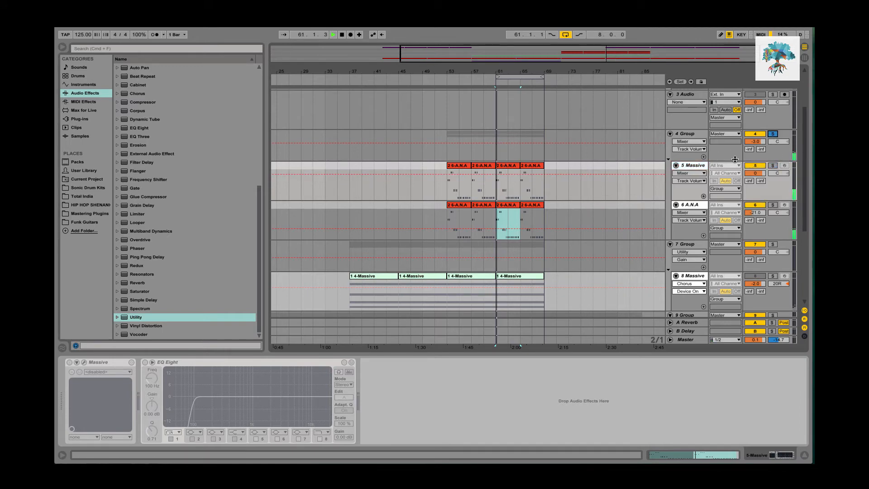
pyautogui.click(773, 133)
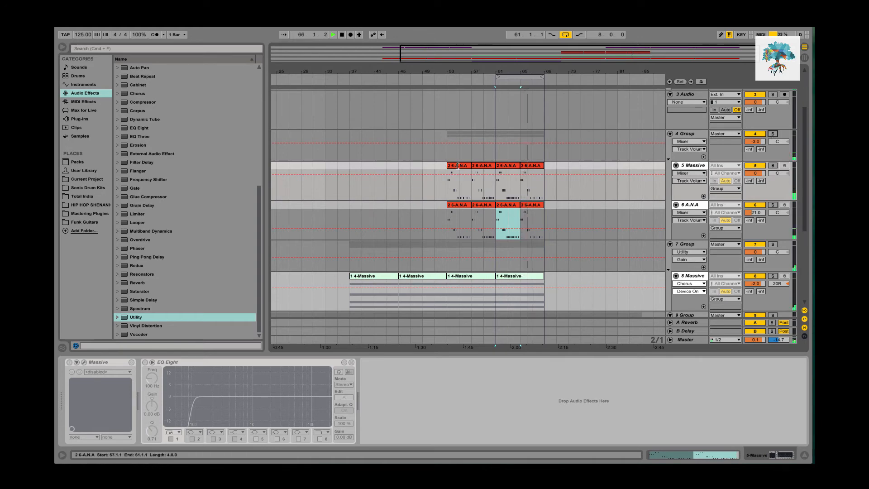
pyautogui.press('space')
# Unfreeze the 5 Massive track and open its Massive synth window over the arrangement.
pyautogui.rightClick(694, 166)
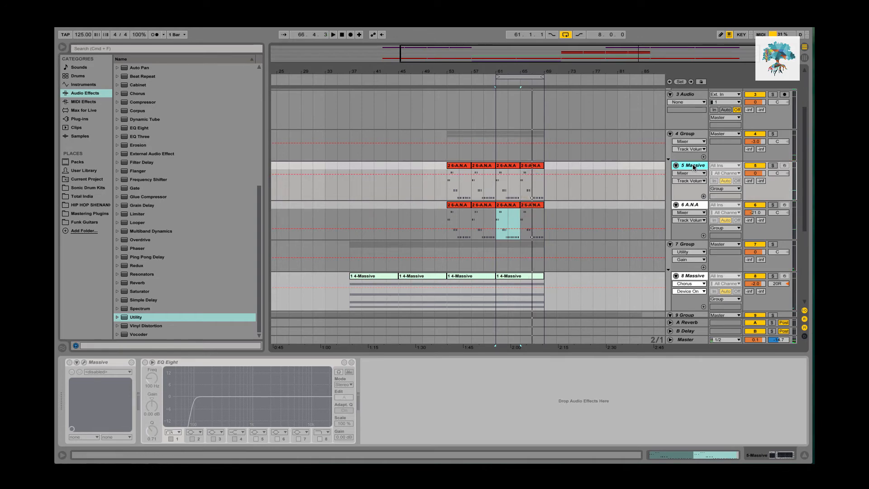
pyautogui.click(733, 220)
pyautogui.click(512, 169)
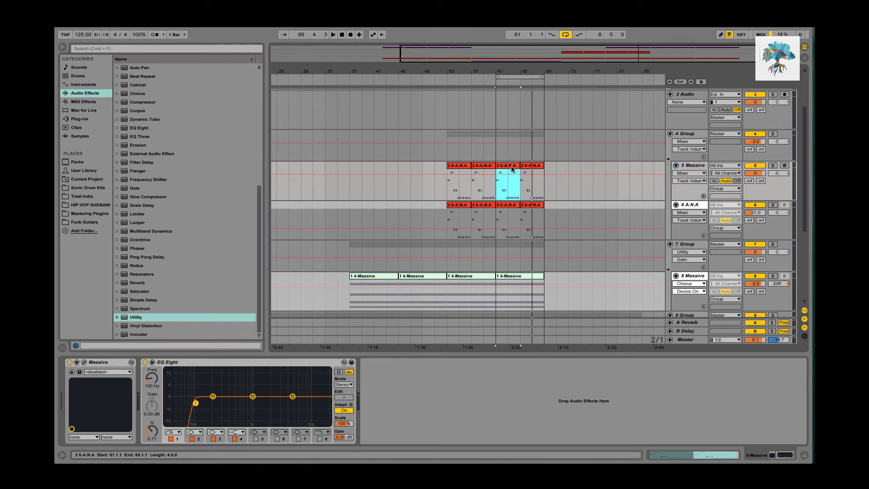
pyautogui.click(85, 363)
pyautogui.moveTo(389, 149); pyautogui.dragTo(277, 93)
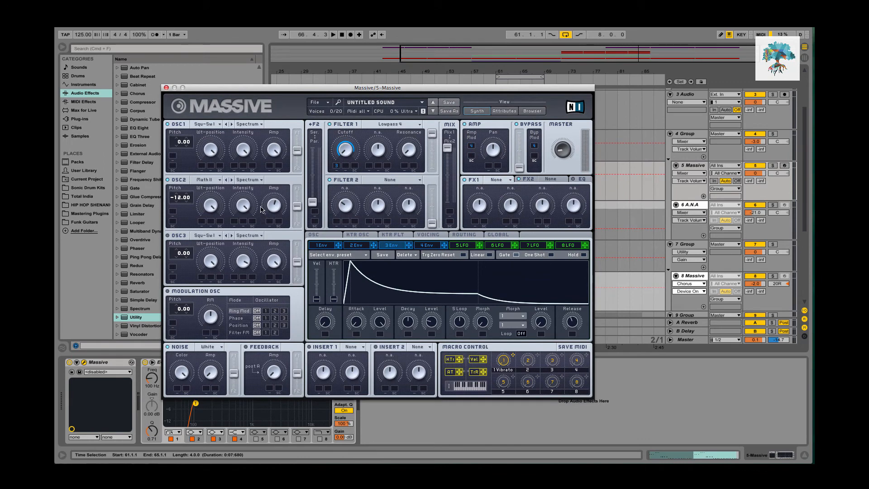
# Audition the soloed 5 Massive patch and inspect the wavetable choices for OSC1 and OSC2.
pyautogui.press('space')
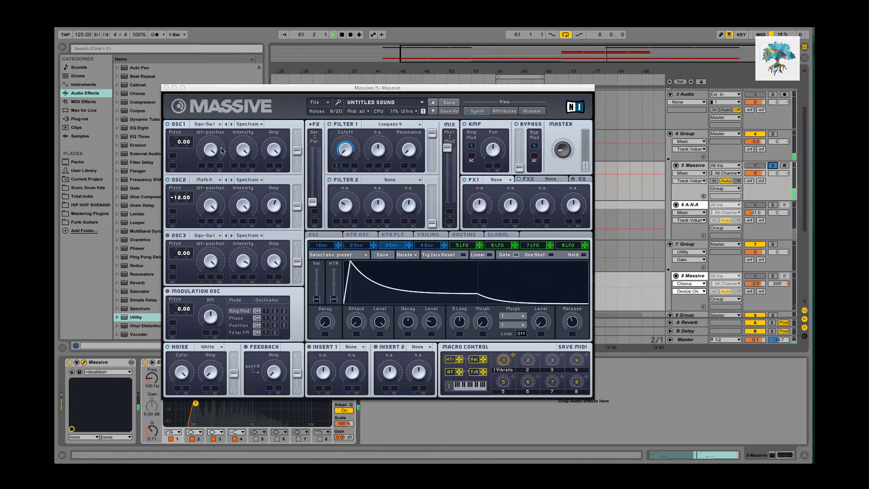
pyautogui.press('space')
pyautogui.click(204, 180)
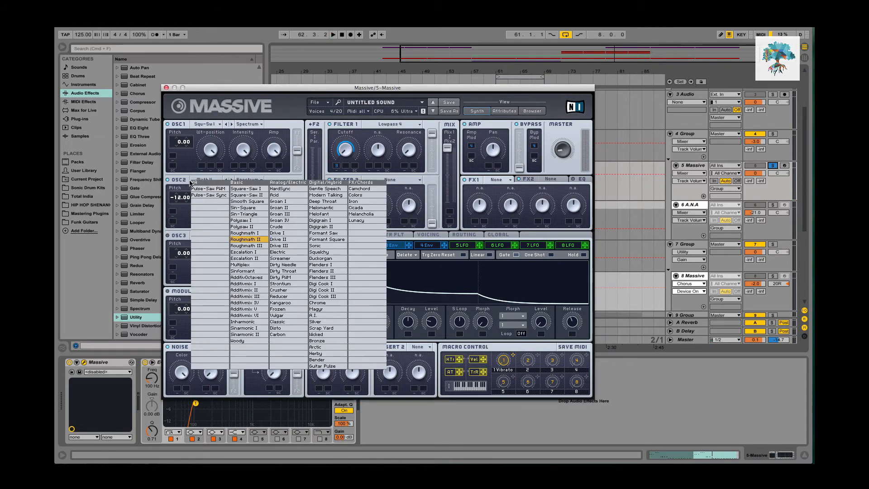
pyautogui.click(181, 183)
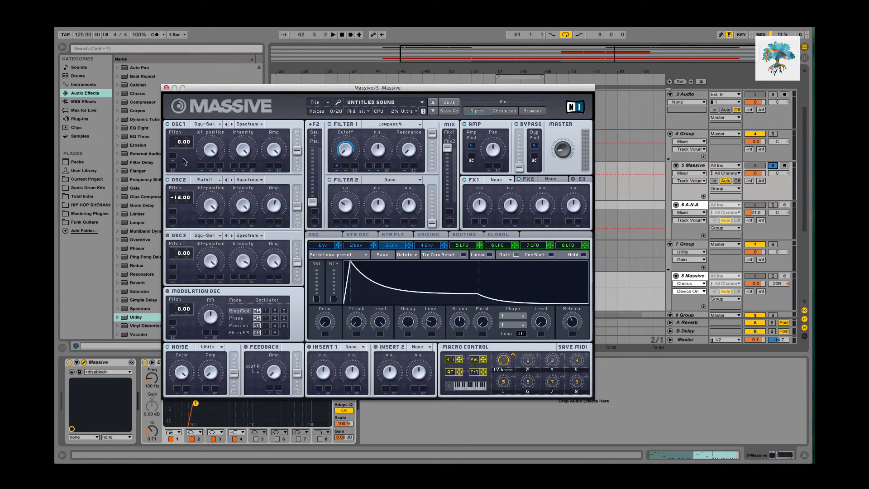
pyautogui.click(210, 127)
pyautogui.click(252, 108)
pyautogui.click(175, 179)
pyautogui.press('space')
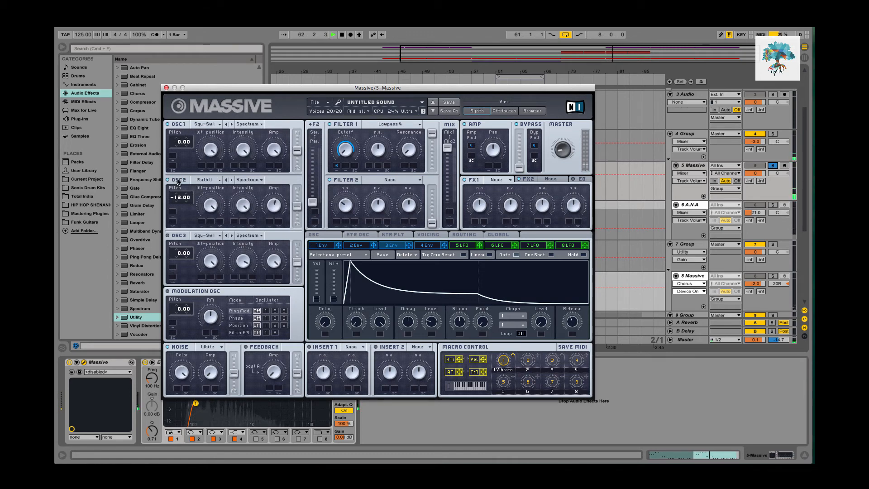
pyautogui.press('space')
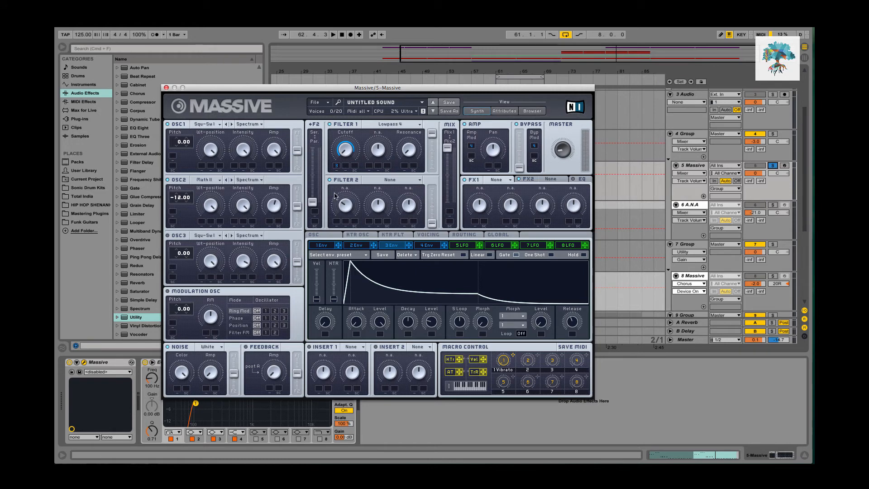
# Compare the shapes of envelopes 4 and 3, and slightly adjust envelope 3's release during playback.
pyautogui.click(437, 247)
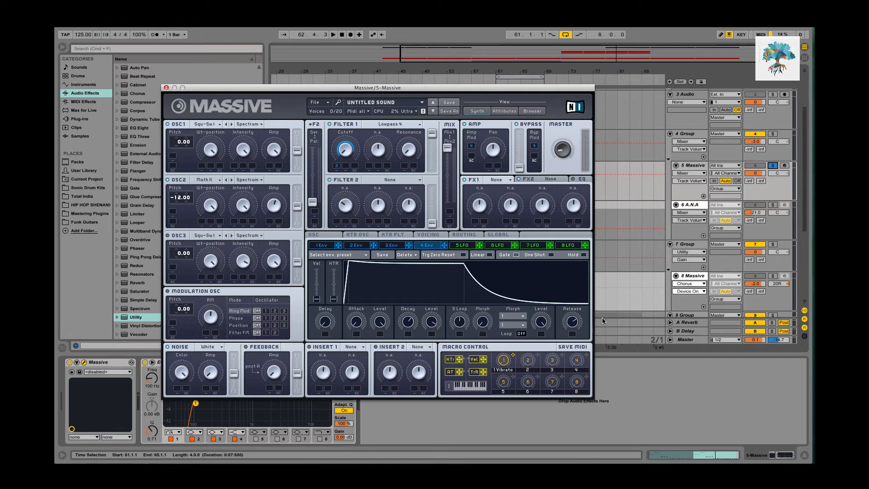
pyautogui.click(392, 246)
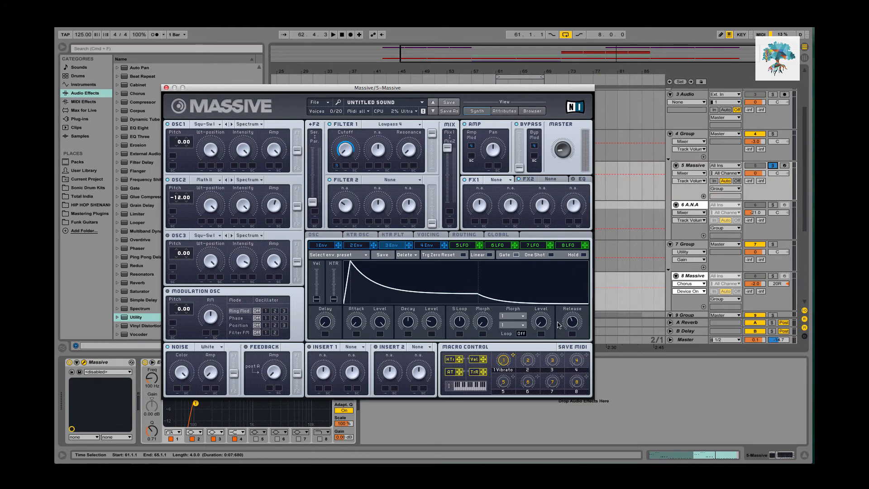
pyautogui.press('space')
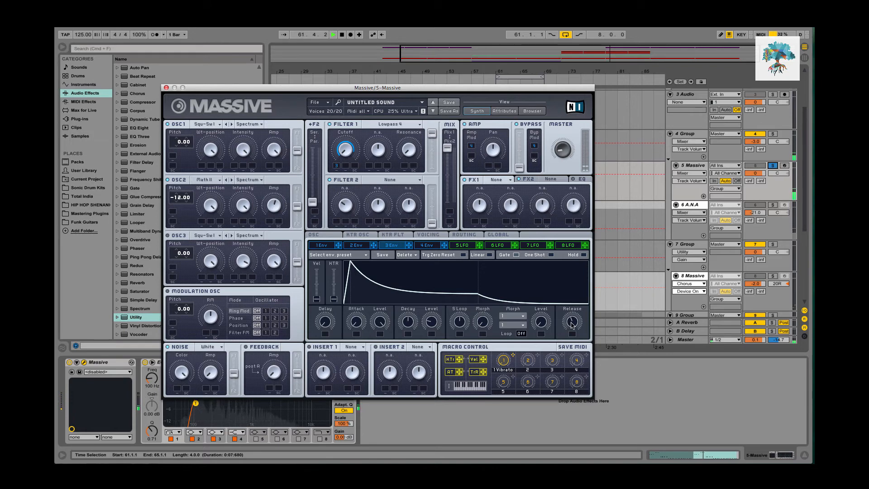
pyautogui.click(573, 324)
pyautogui.moveTo(572, 324)
pyautogui.mouseDown()
pyautogui.moveTo(578, 296)
pyautogui.moveTo(576, 325)
pyautogui.mouseUp()
pyautogui.press('space')
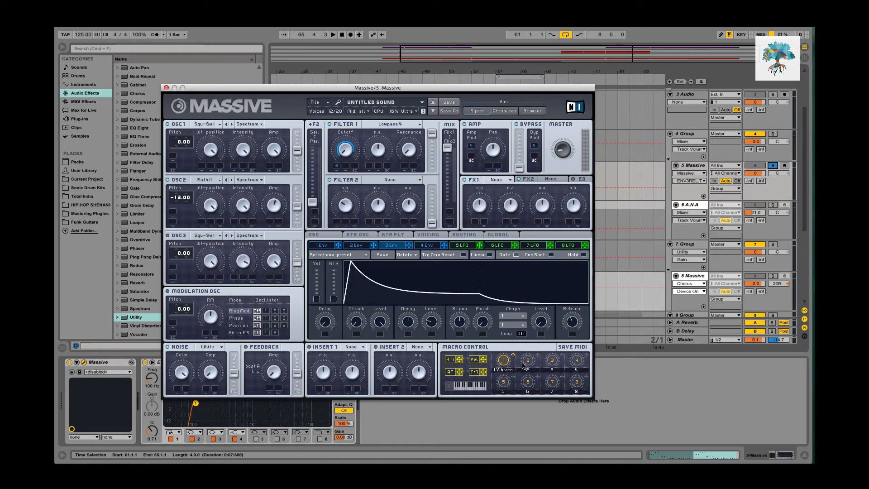
# Assign macro 2 to envelope 3's Release with a modulation range, and audition the macro during playback.
pyautogui.moveTo(537, 358); pyautogui.dragTo(573, 336)
pyautogui.moveTo(574, 336); pyautogui.dragTo(576, 302)
pyautogui.press('space')
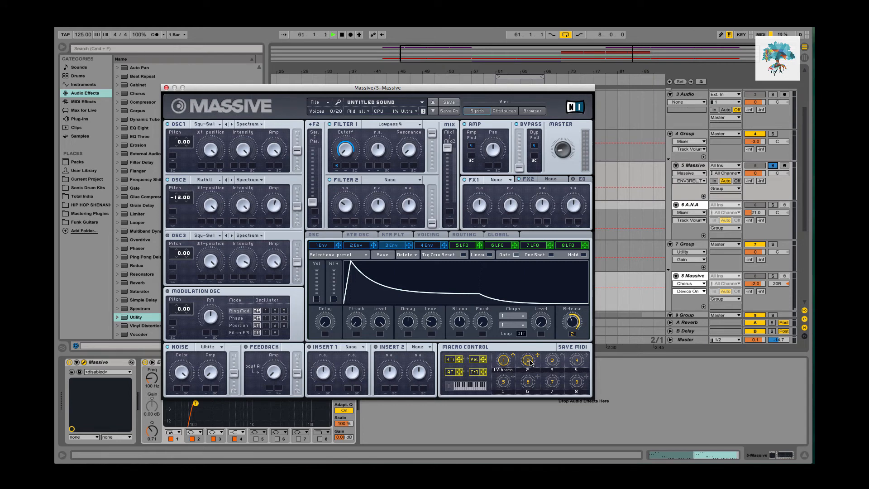
pyautogui.click(530, 362)
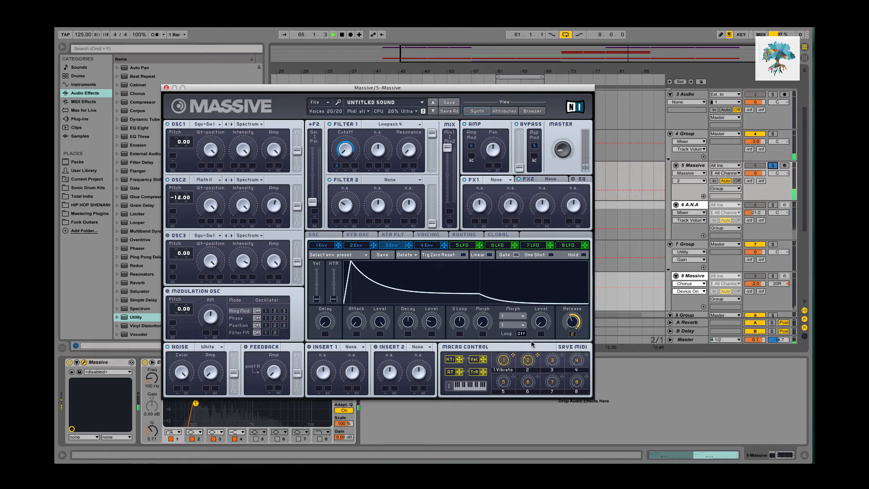
pyautogui.press('space')
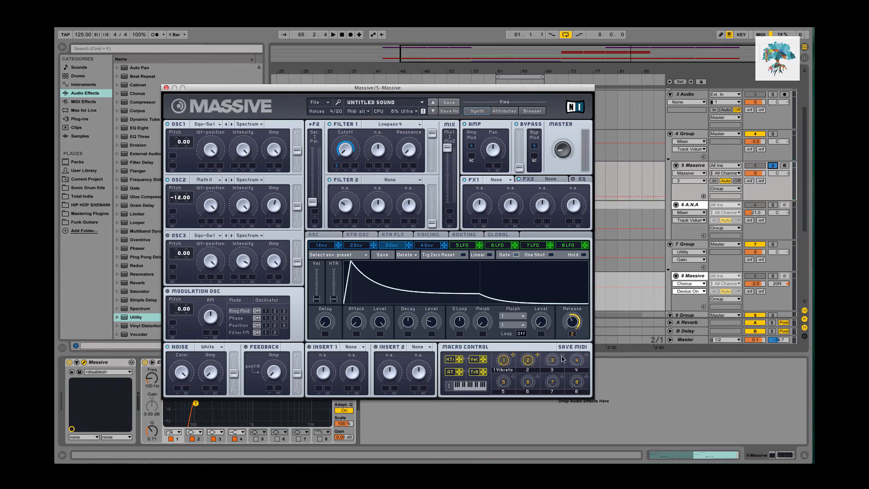
# Assign macro 3 to envelope 3's decay Level and macro 4 to Filter 1's Cutoff, and audition both.
pyautogui.moveTo(429, 333); pyautogui.dragTo(432, 315)
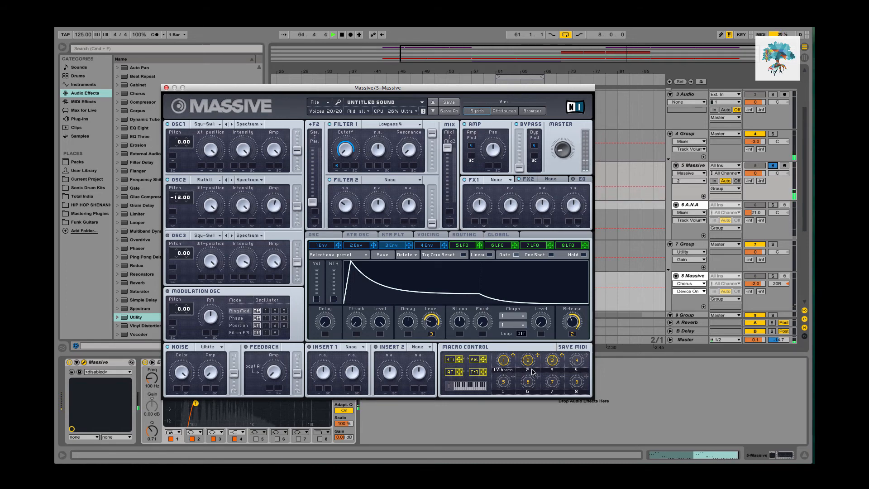
pyautogui.moveTo(382, 159)
pyautogui.mouseDown()
pyautogui.moveTo(345, 167)
pyautogui.moveTo(347, 138)
pyautogui.mouseUp()
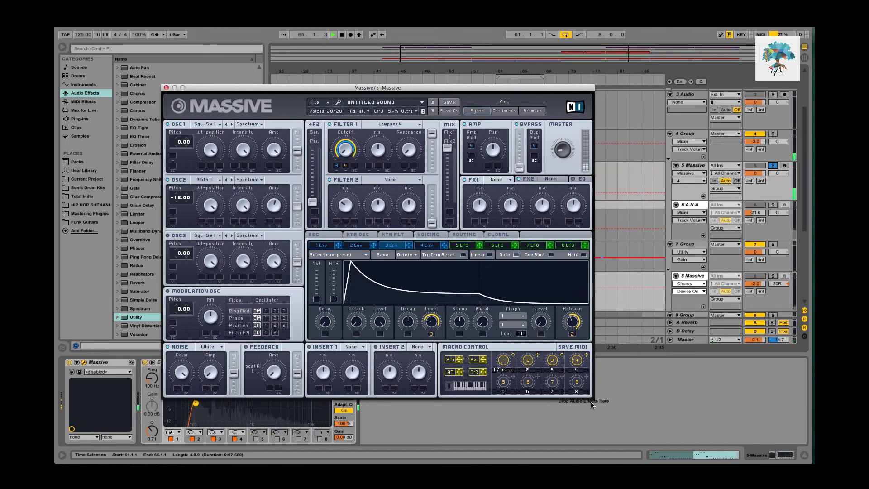
pyautogui.press('space')
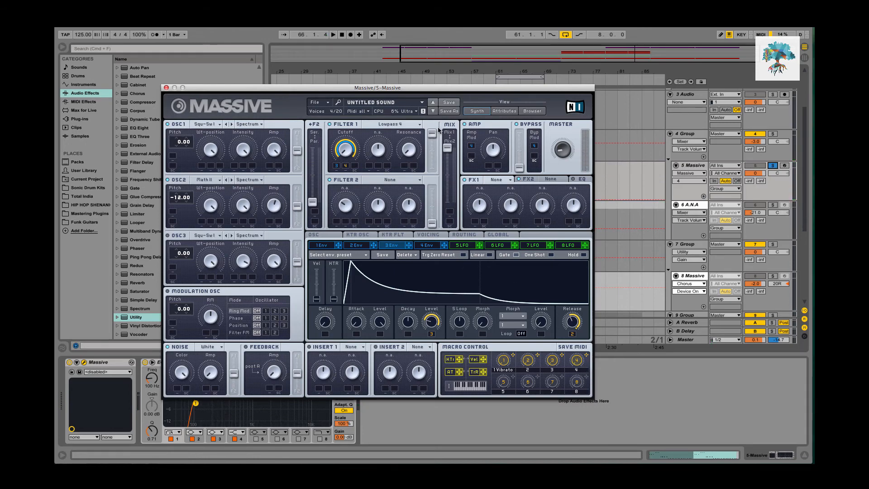
# Turn off band 8, the high-cut filter, in 4 Group's EQ Eight.
pyautogui.click(687, 135)
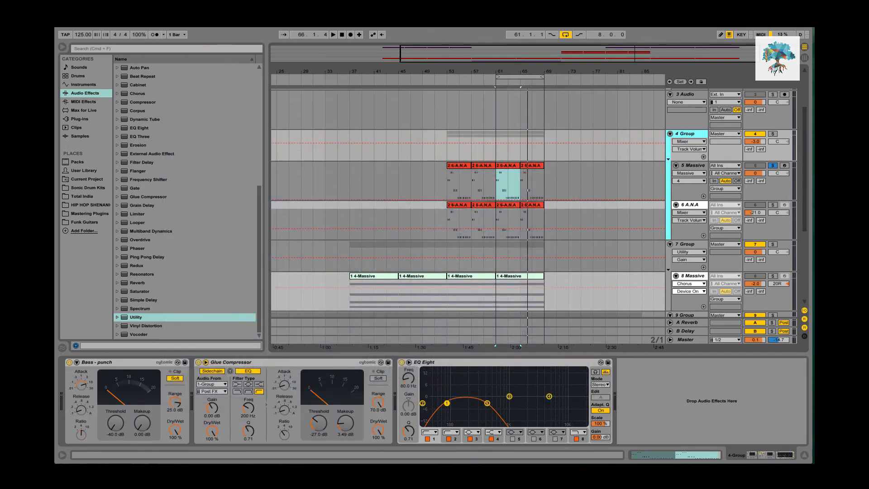
pyautogui.click(577, 435)
pyautogui.click(576, 438)
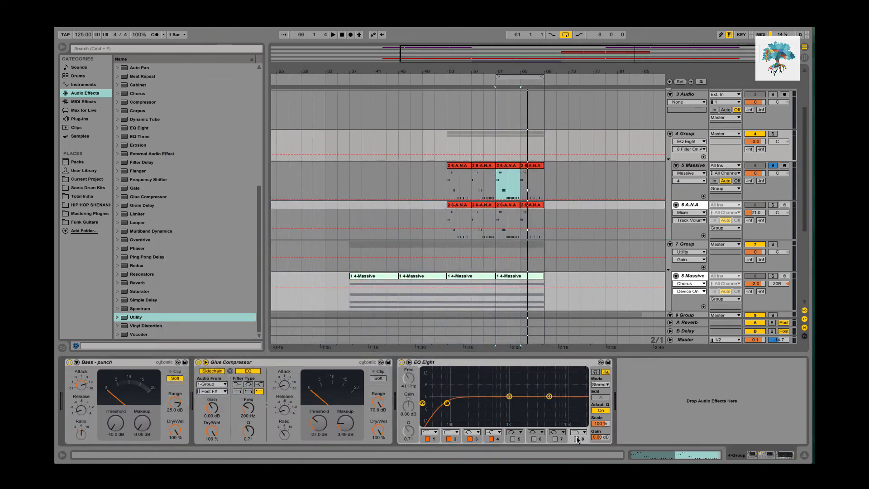
pyautogui.click(685, 135)
# Audition macros 2, 3 and 4 of the 5 Massive bass patch by turning them during playback, and stop the playback.
pyautogui.click(691, 169)
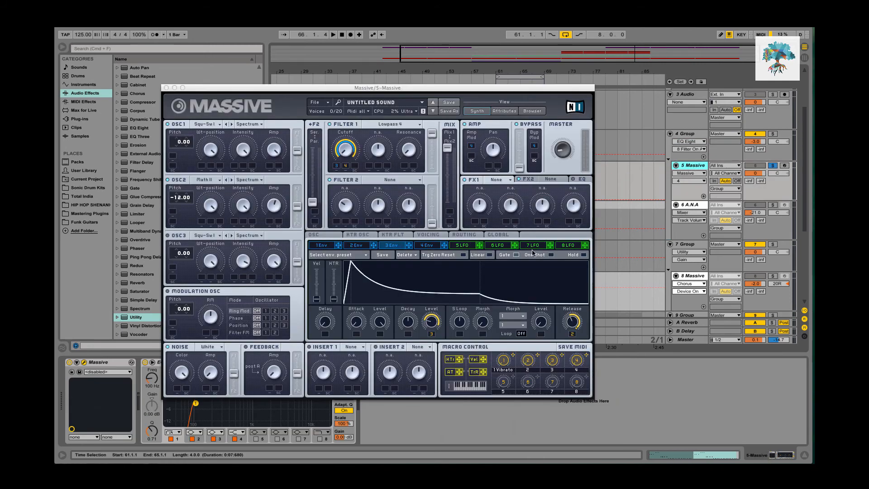
pyautogui.press('space')
pyautogui.click(576, 365)
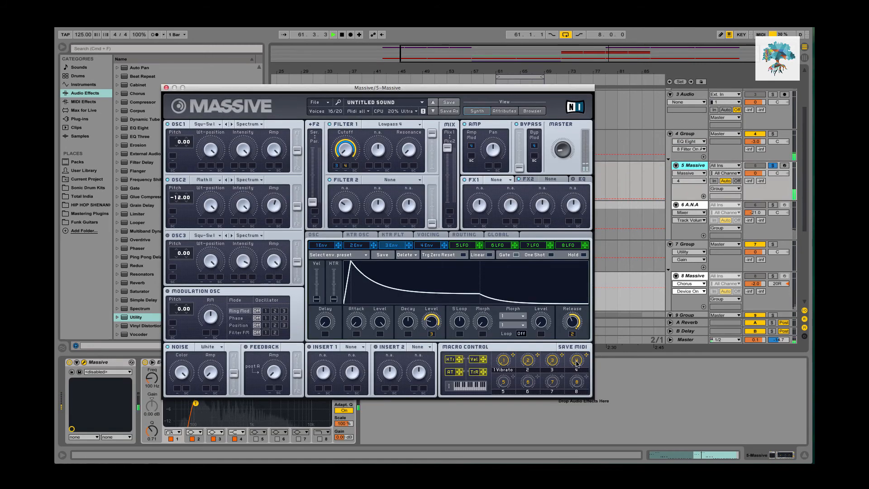
pyautogui.moveTo(551, 361); pyautogui.dragTo(552, 346)
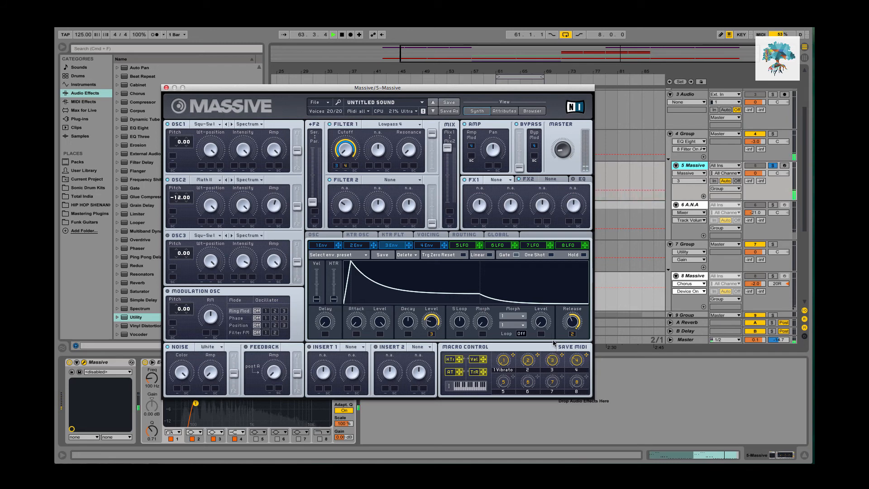
pyautogui.click(575, 358)
pyautogui.click(528, 361)
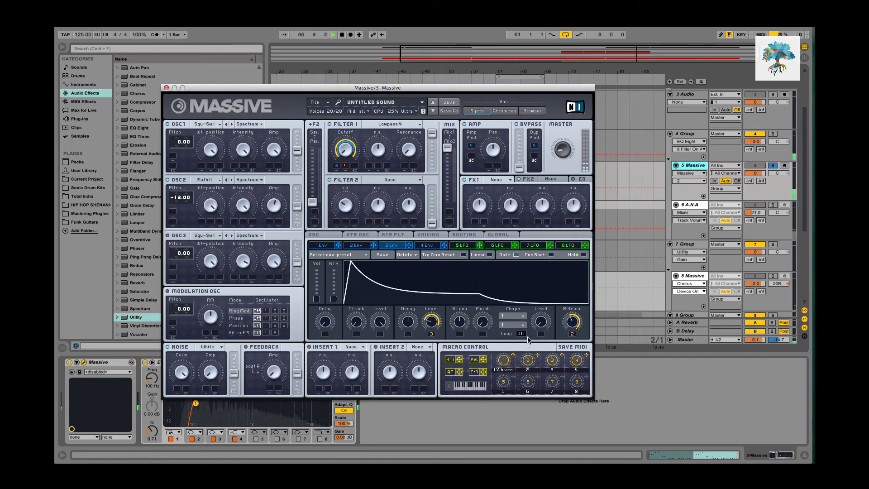
pyautogui.click(550, 360)
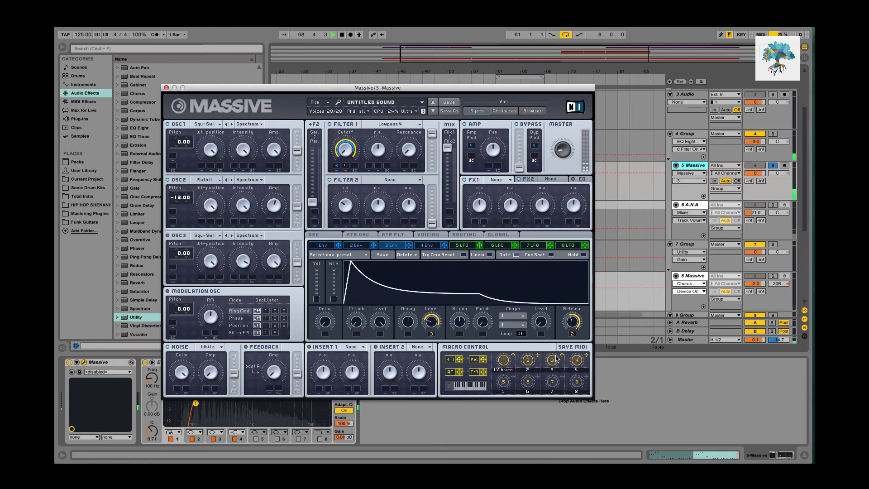
pyautogui.click(576, 365)
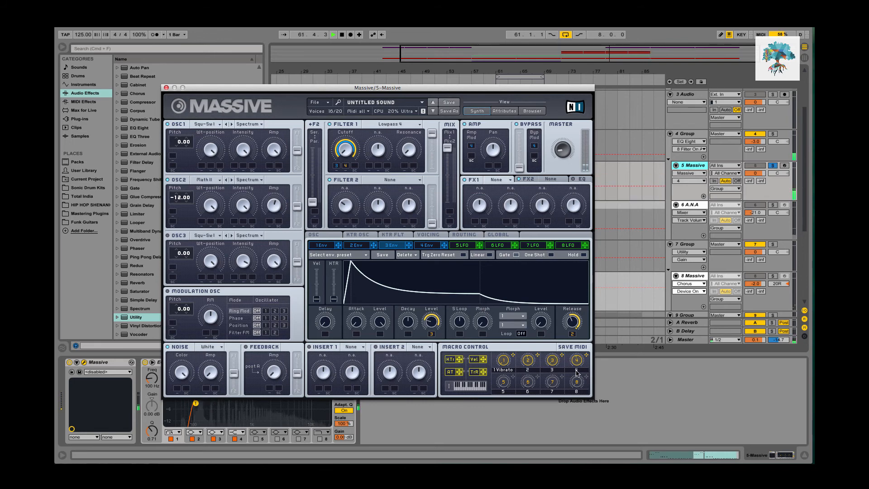
pyautogui.click(527, 367)
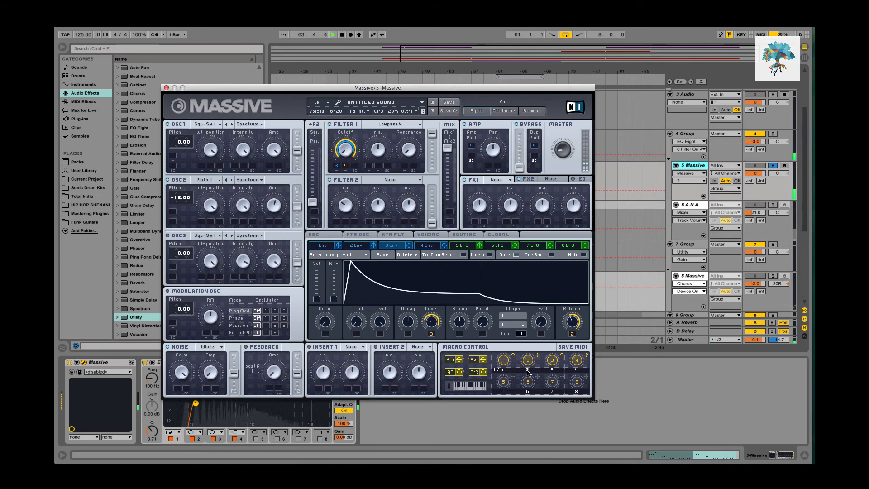
pyautogui.click(577, 362)
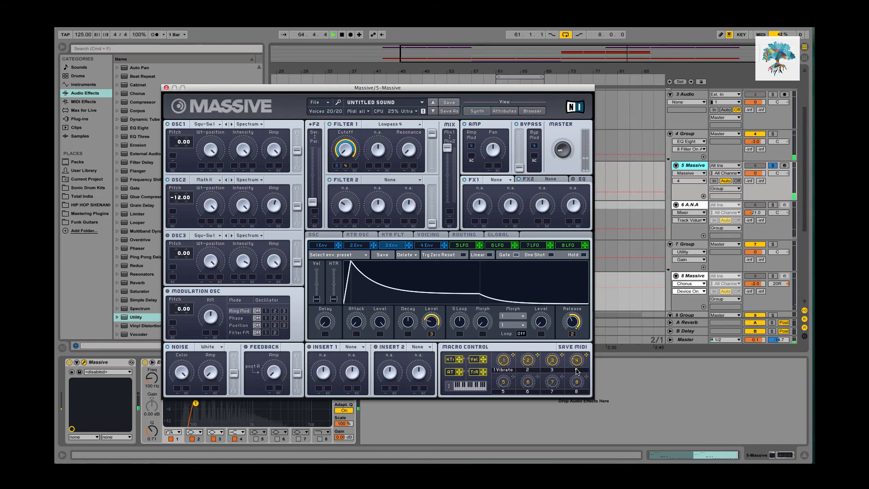
pyautogui.click(528, 363)
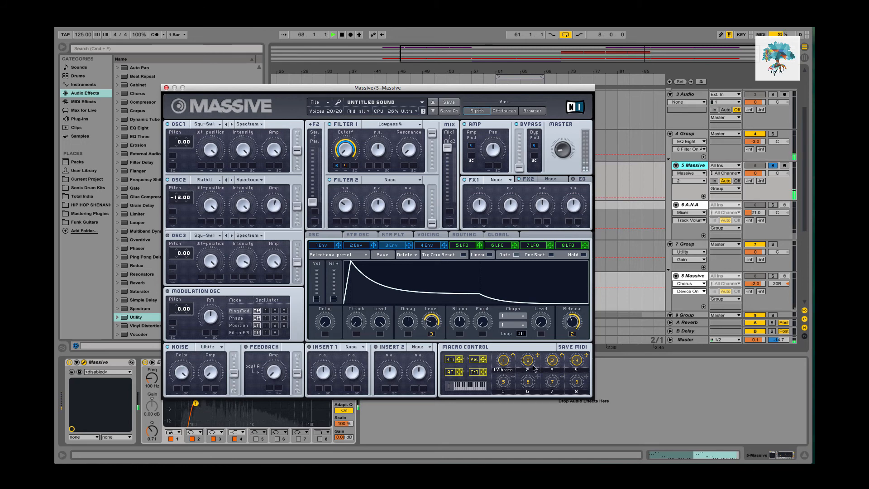
pyautogui.moveTo(576, 361); pyautogui.dragTo(587, 399)
pyautogui.press('space')
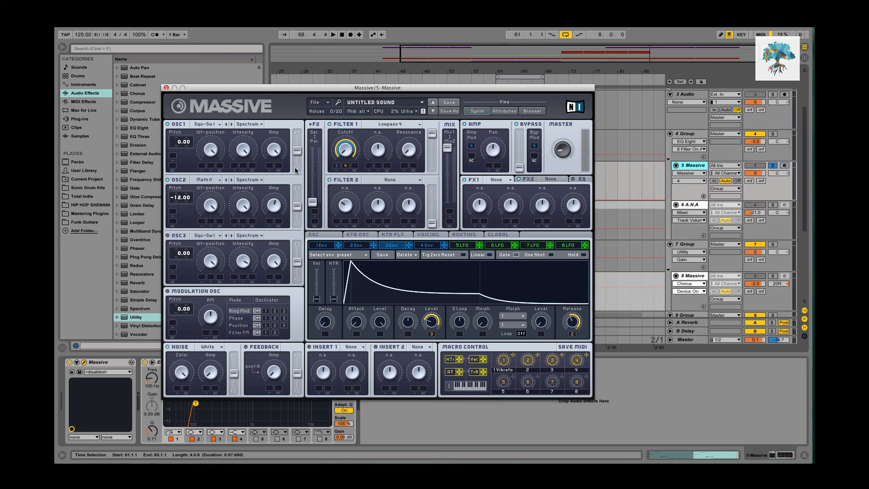
# Examine the wavetable choices available for oscillator 3, along with its Wt-position control.
pyautogui.click(206, 235)
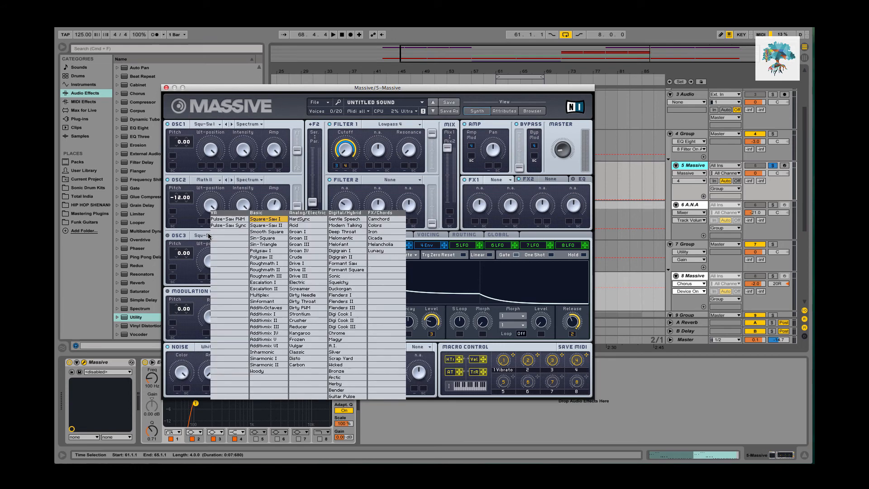
pyautogui.click(264, 220)
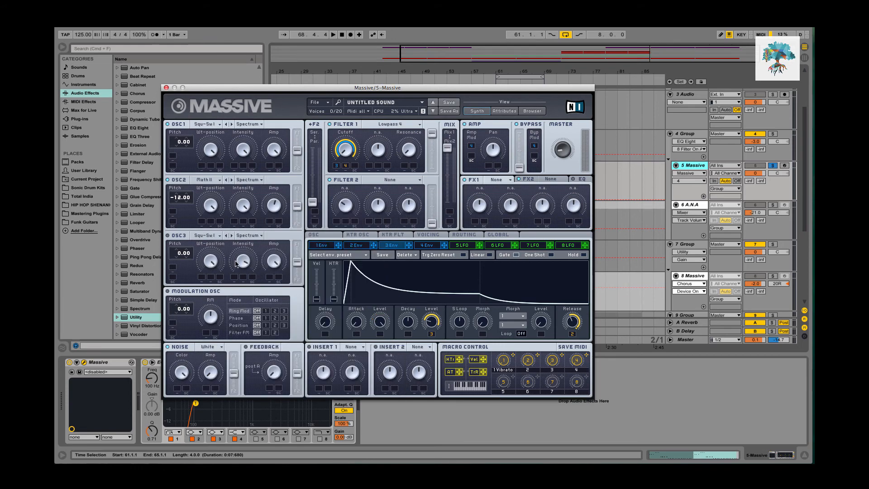
pyautogui.click(211, 259)
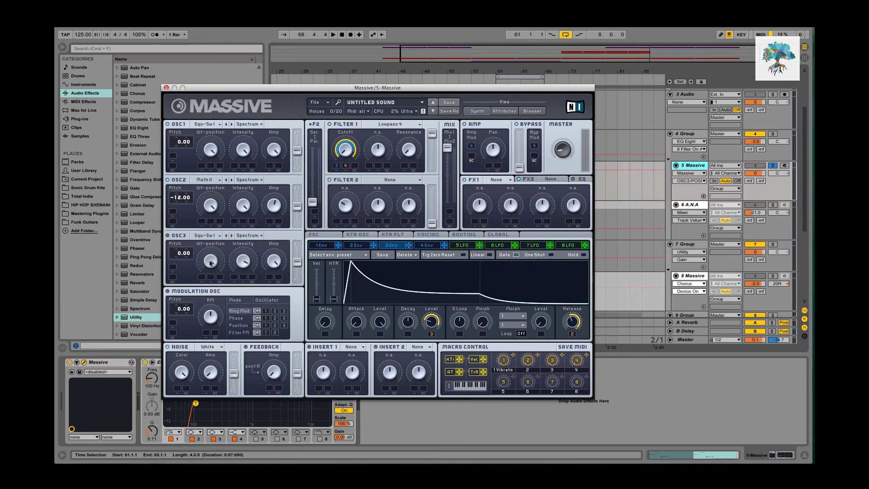
pyautogui.click(209, 235)
pyautogui.click(207, 236)
pyautogui.click(208, 237)
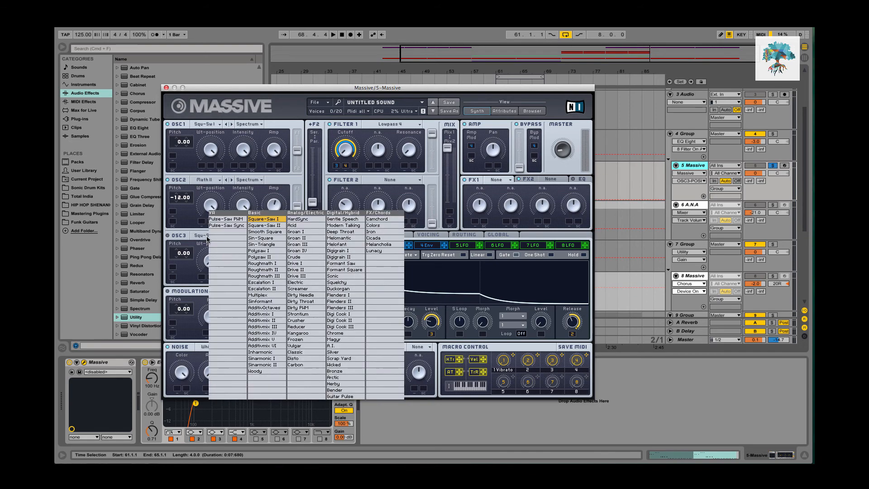
pyautogui.click(201, 237)
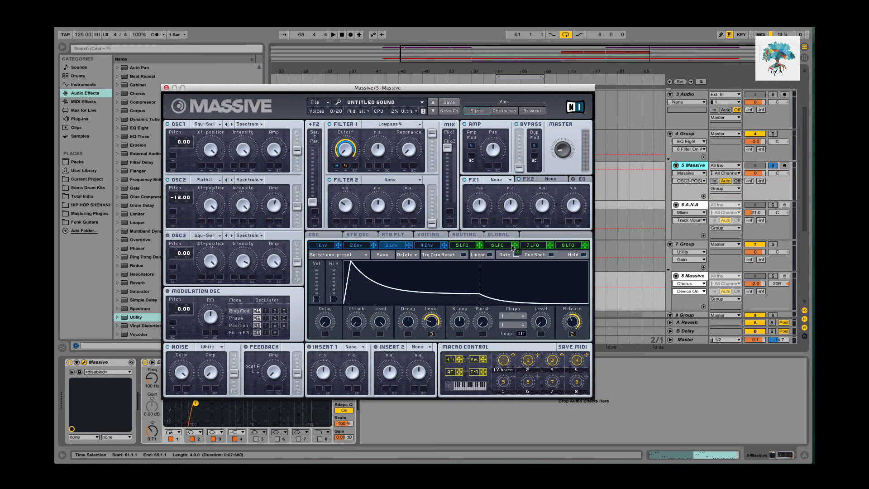
# Assign LFO 6 to envelope 3's Attack with a modulation range, and audition it during playback.
pyautogui.moveTo(512, 247); pyautogui.dragTo(357, 311)
pyautogui.press('space')
pyautogui.moveTo(357, 336); pyautogui.dragTo(357, 336)
pyautogui.moveTo(336, 167); pyautogui.dragTo(337, 166)
# Assign LFO 7 to LFO 6's XFade Curve and LFO 8 to LFO 7's XFade Curve, adjusting LFO 7's crossfade and modulation range.
pyautogui.click(498, 245)
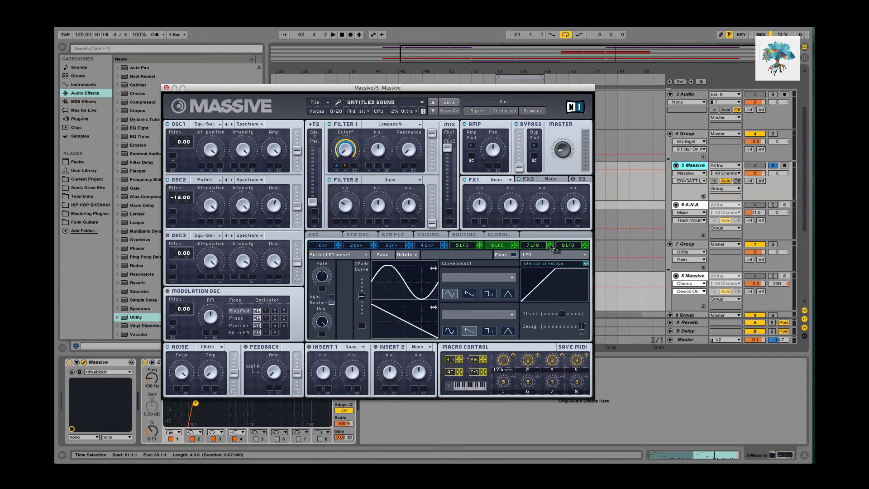
pyautogui.moveTo(551, 247); pyautogui.dragTo(364, 318)
pyautogui.click(535, 247)
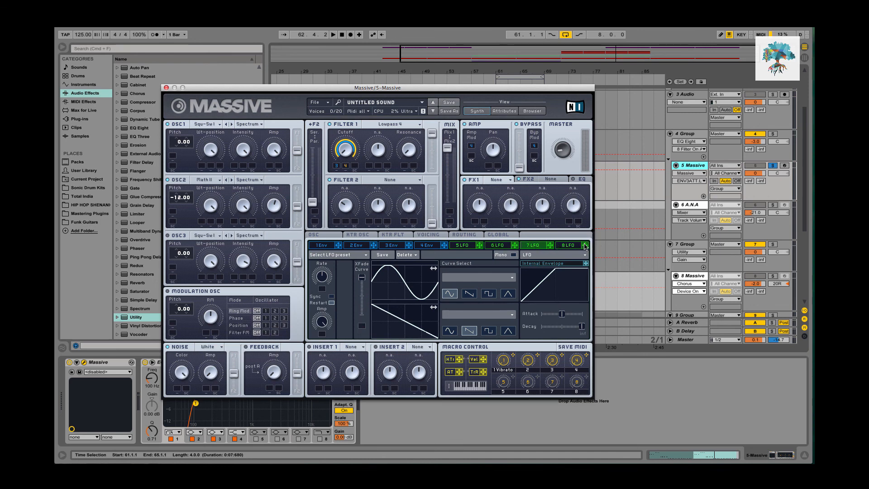
pyautogui.moveTo(585, 245); pyautogui.dragTo(362, 329)
pyautogui.moveTo(361, 278); pyautogui.dragTo(362, 294)
pyautogui.moveTo(362, 329); pyautogui.dragTo(362, 313)
pyautogui.click(647, 23)
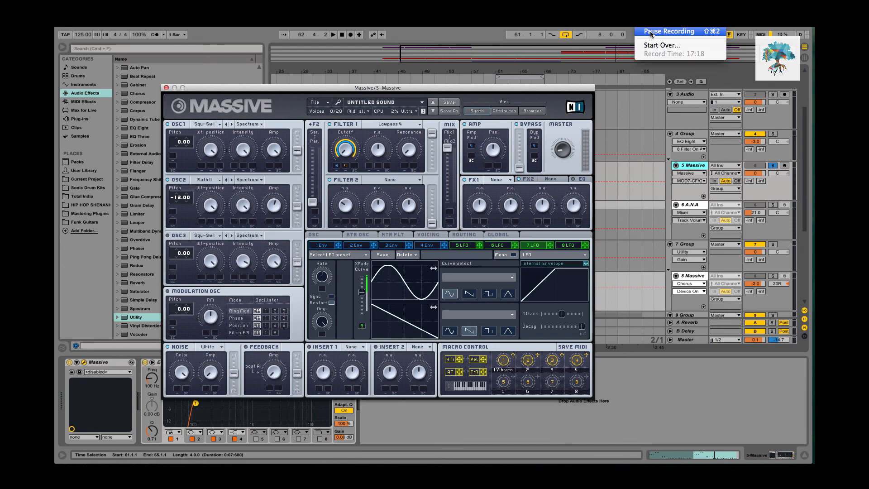